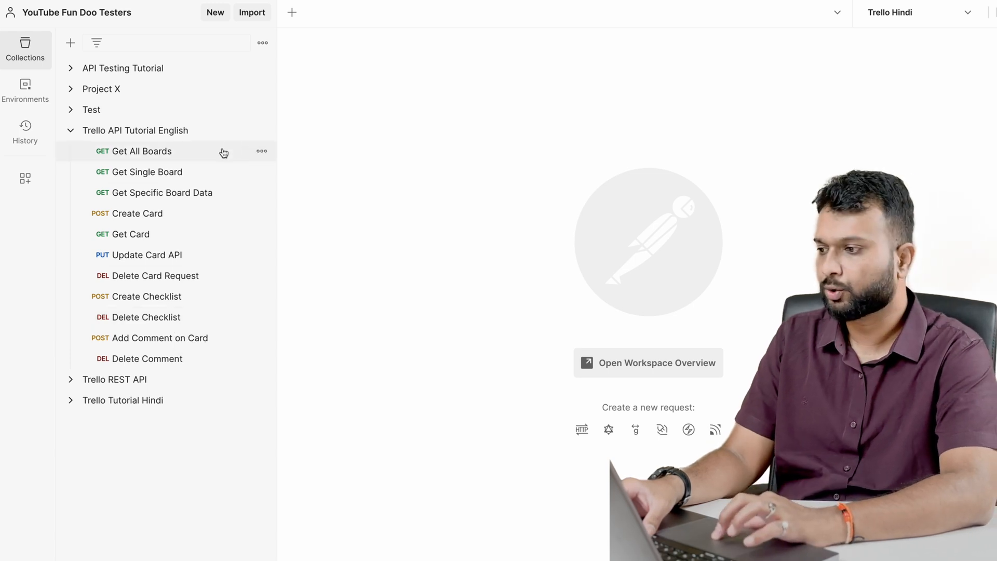
Add a folder named Board APIs to the Trello API Tutorial English collection and move the three board requests into it
click(258, 133)
click(162, 300)
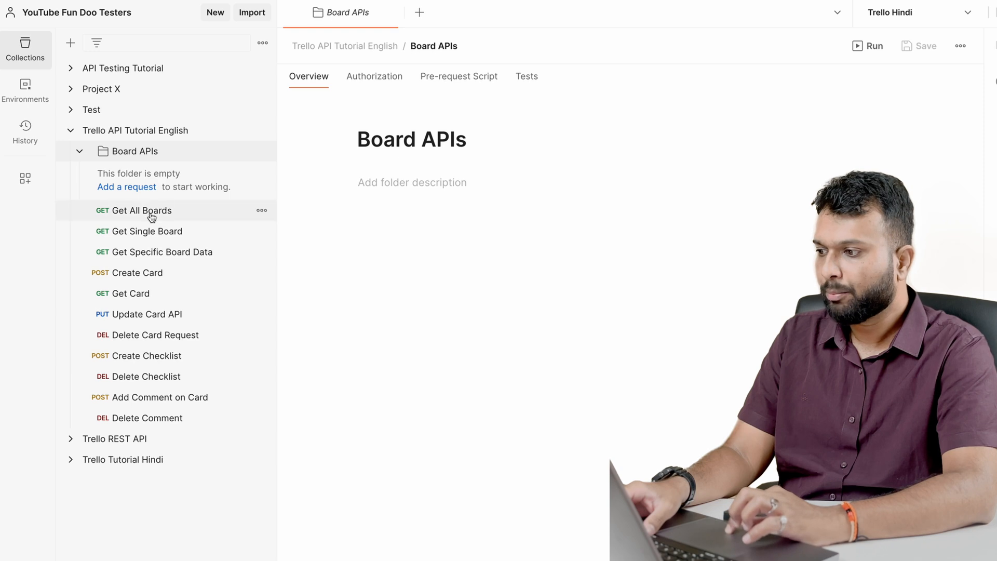
drag(149, 212, 191, 154)
drag(164, 193, 188, 156)
drag(184, 209, 210, 167)
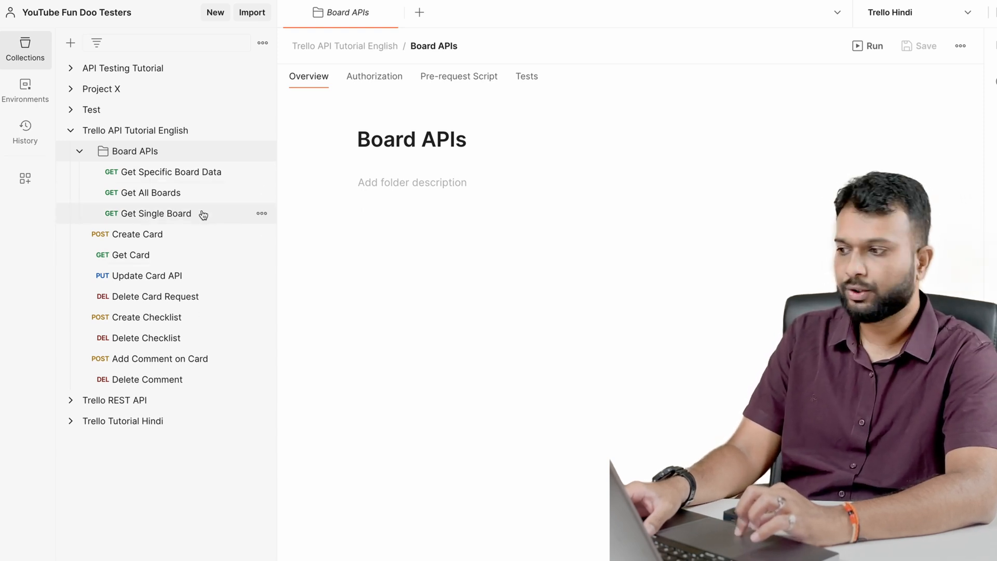
click(156, 151)
Add another folder named Card APIs to the Trello API Tutorial English collection
click(261, 130)
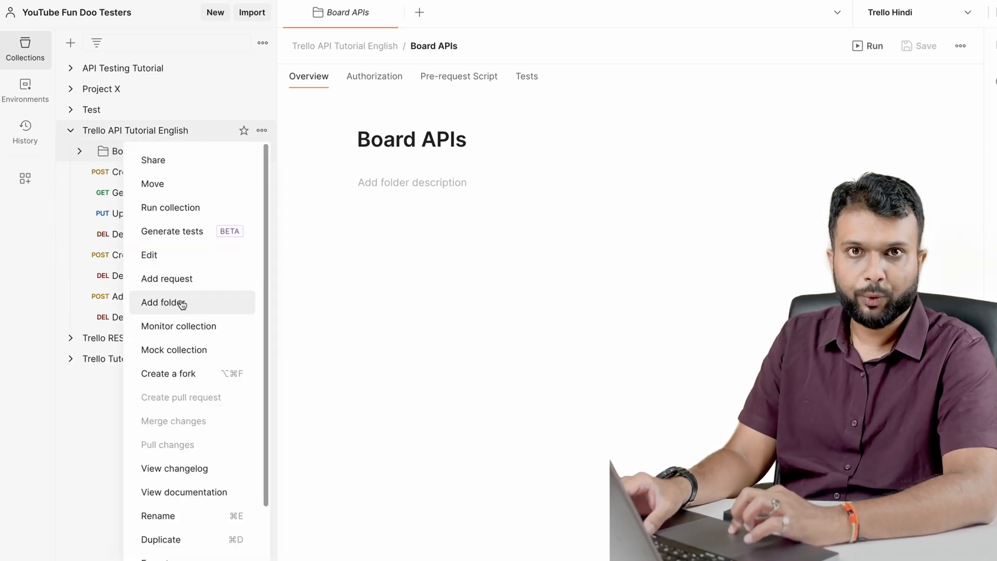
click(182, 304)
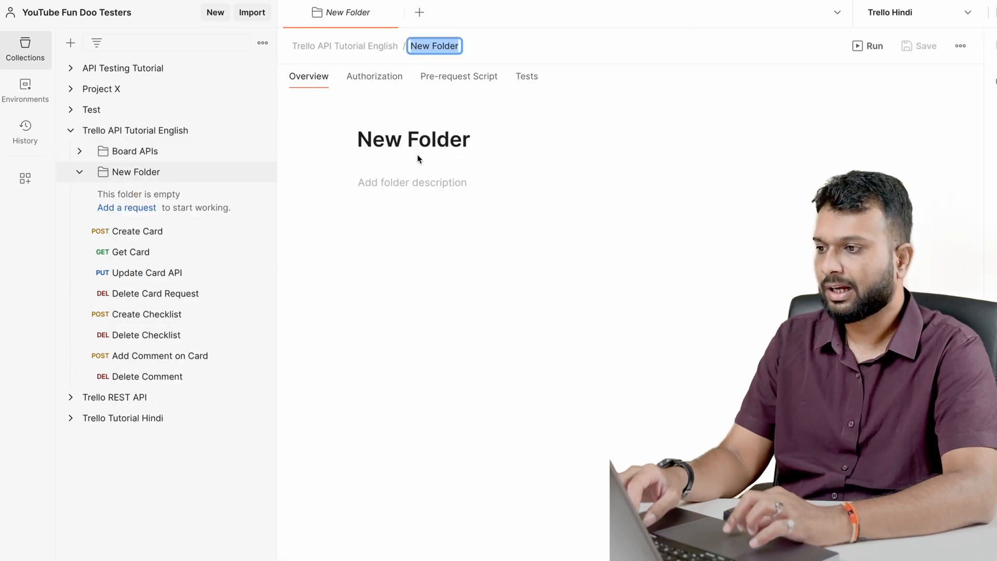
text(Card APIs)
key(Return)
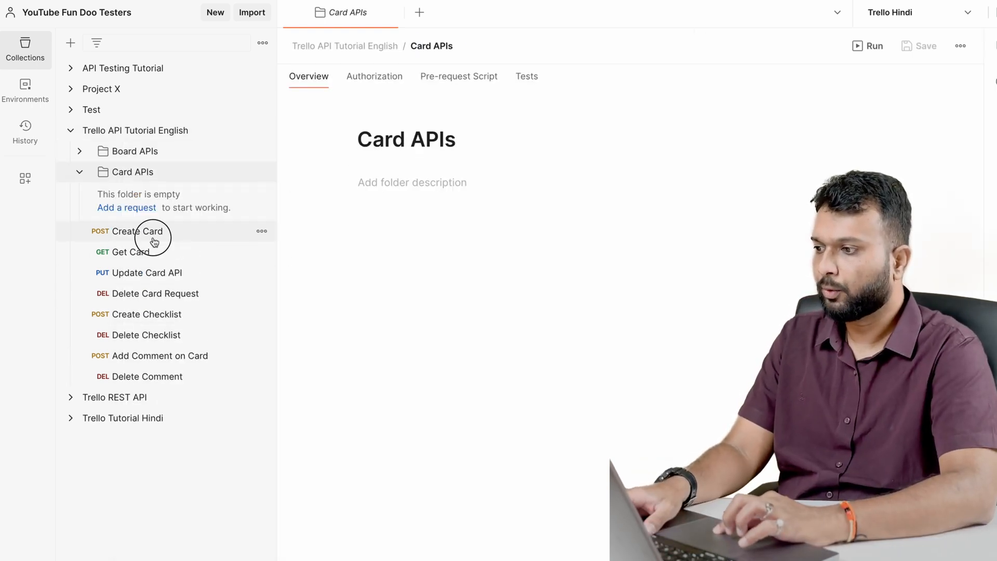
Move the Create Card, Get Card, Update Card API and Delete Card Request requests into the Card APIs folder and collapse it
drag(151, 231, 196, 178)
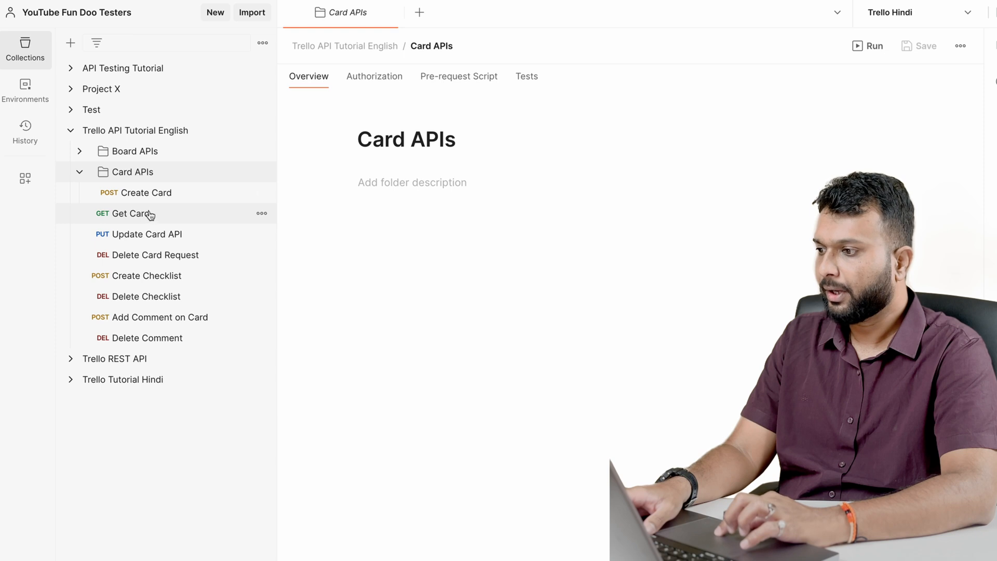
drag(150, 215, 205, 221)
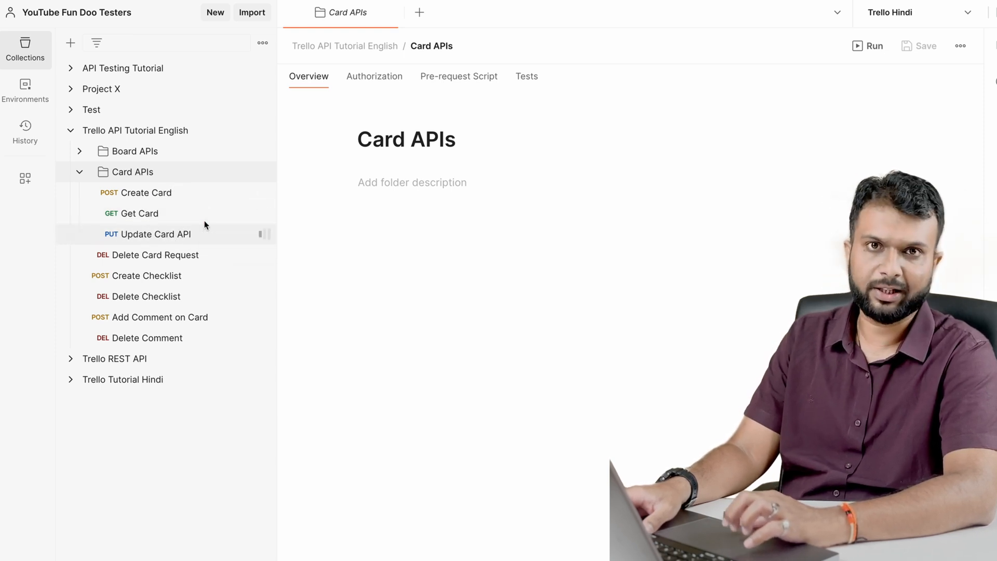
drag(169, 260, 201, 242)
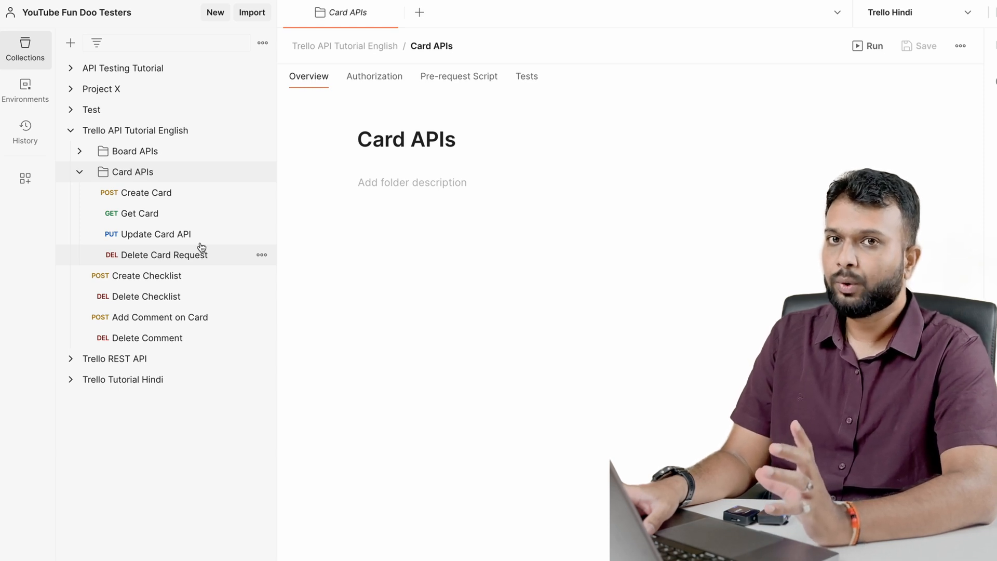
click(80, 172)
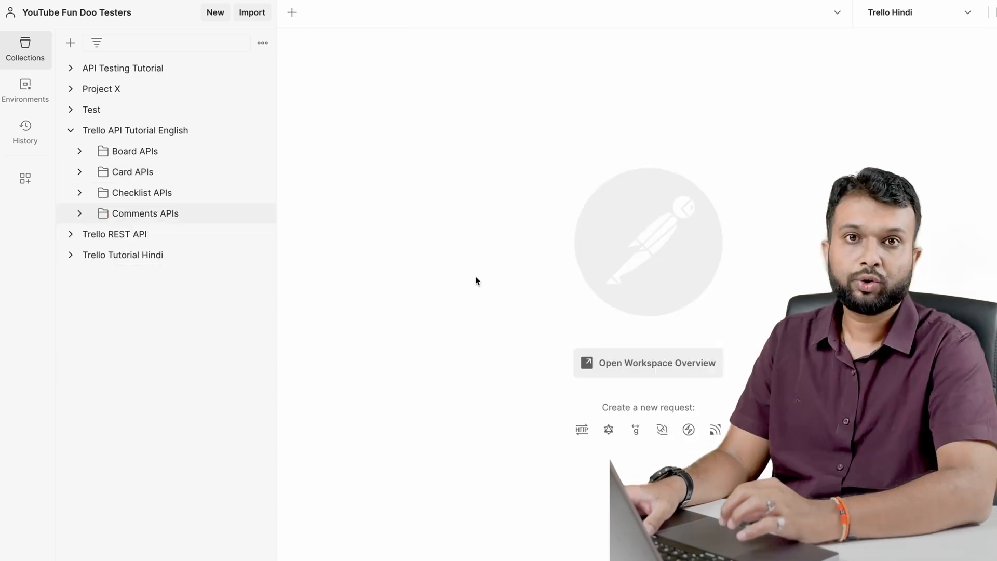
Expand the Board APIs and Card APIs folders to list their requests
click(81, 151)
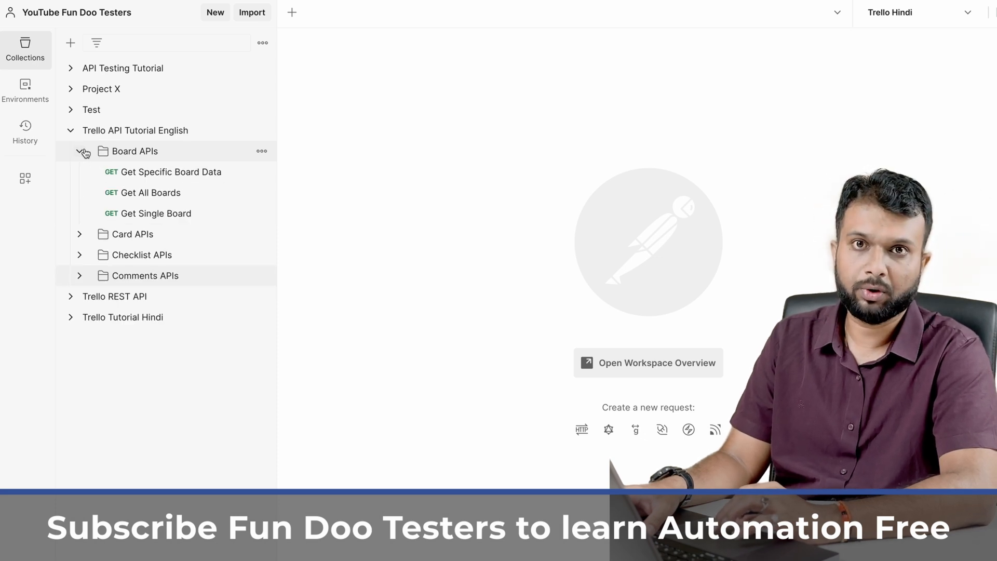
click(79, 236)
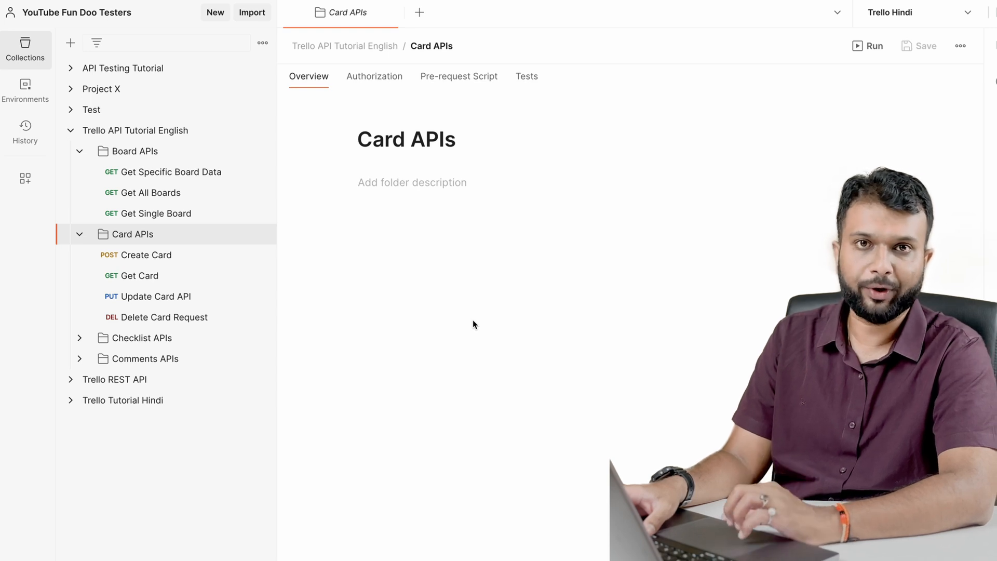
Switch to the browser to examine the variable scopes diagram in the Postman documentation, and return to Postman
key(ctrl+Right)
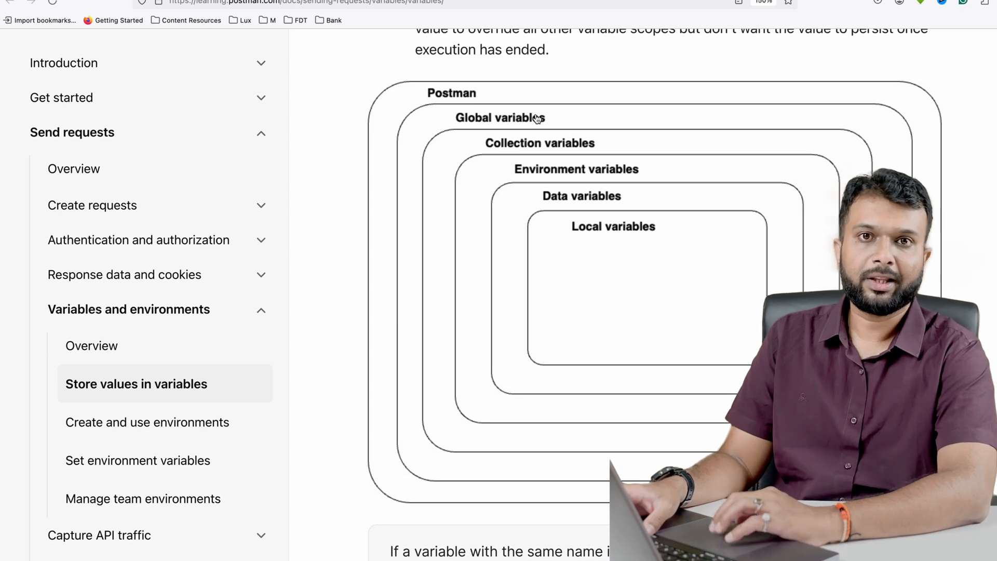
key(ctrl+Left)
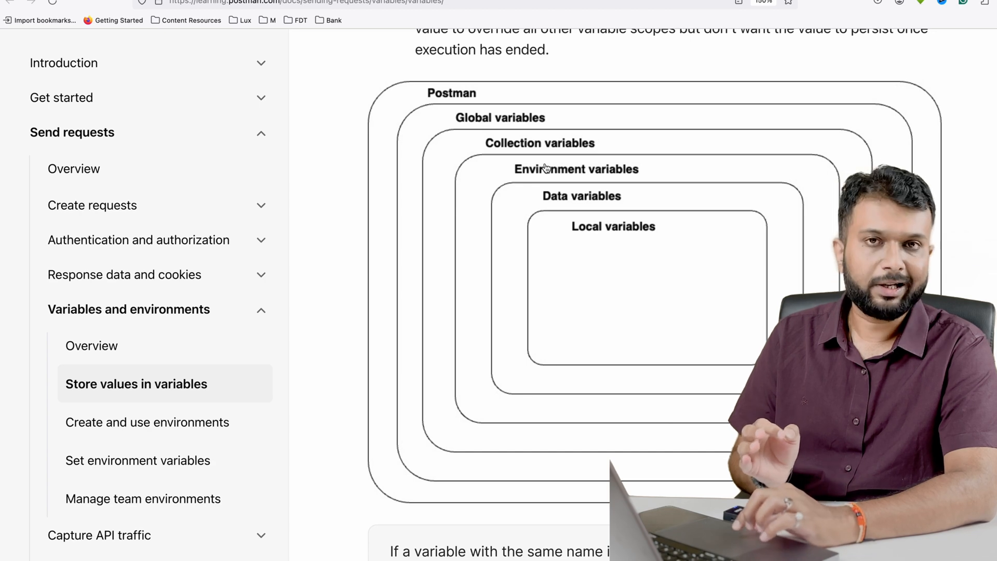
key(ctrl+Left)
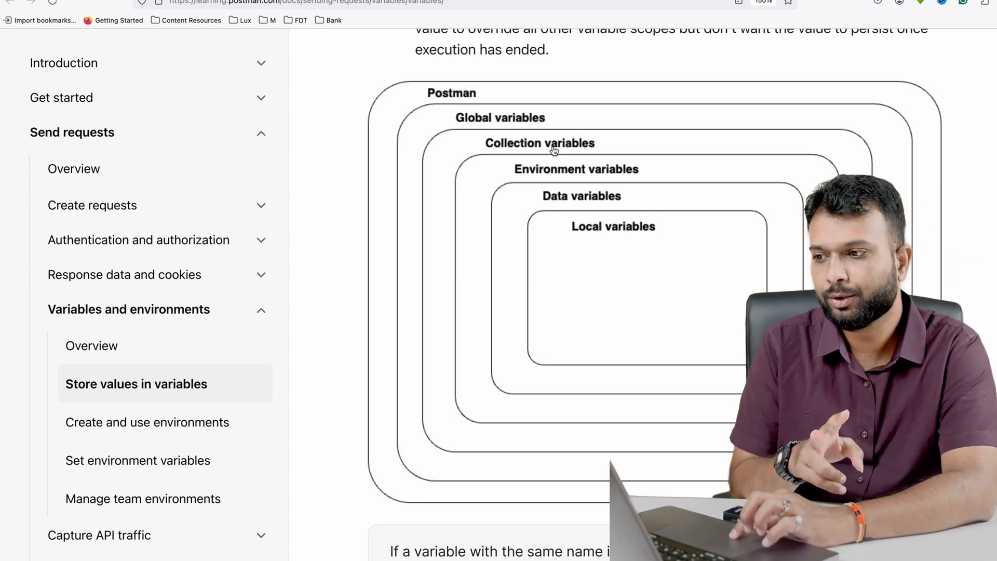
key(ctrl+Left)
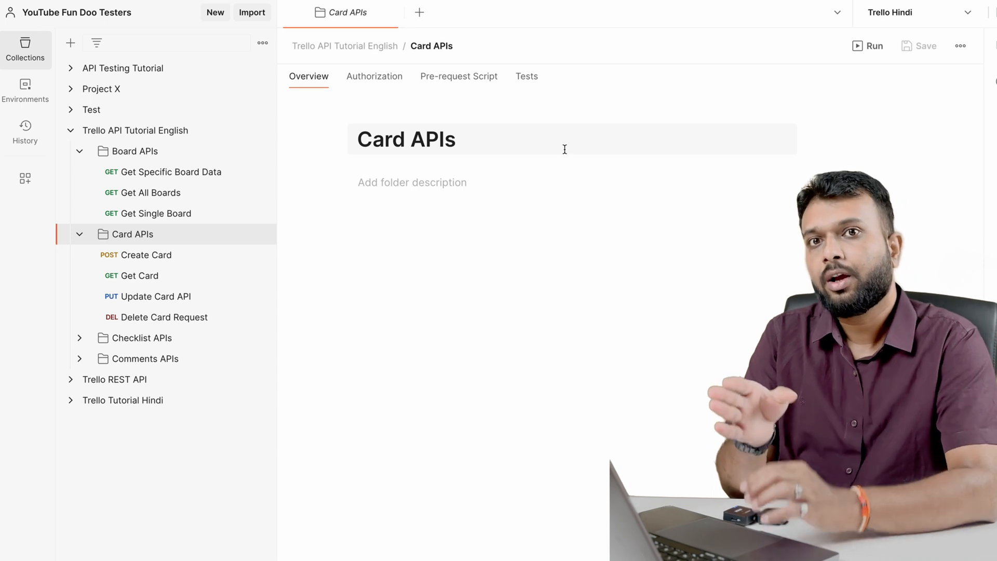
Send the Get Specific Board Data request and examine the first board's id and name in the response
click(192, 171)
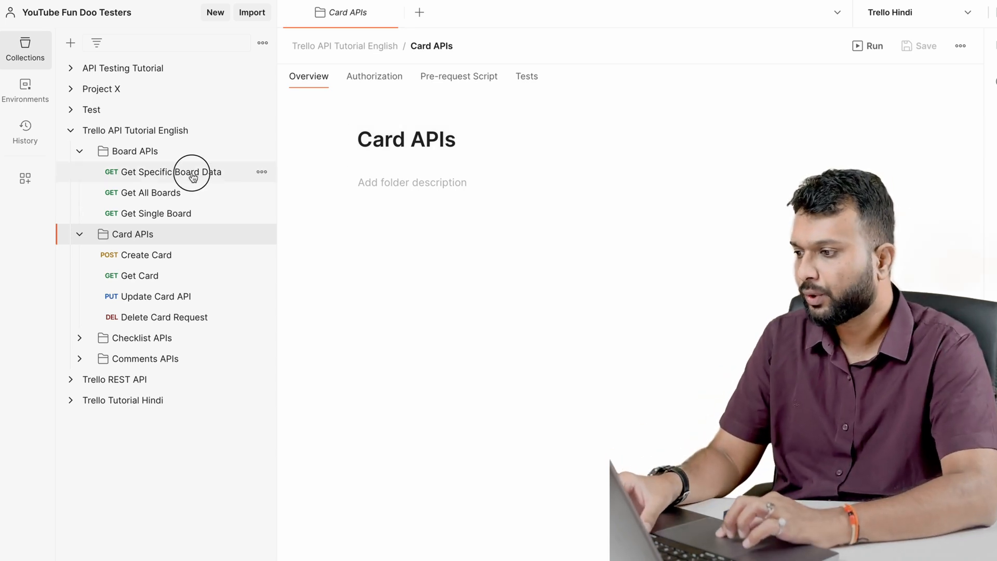
click(923, 84)
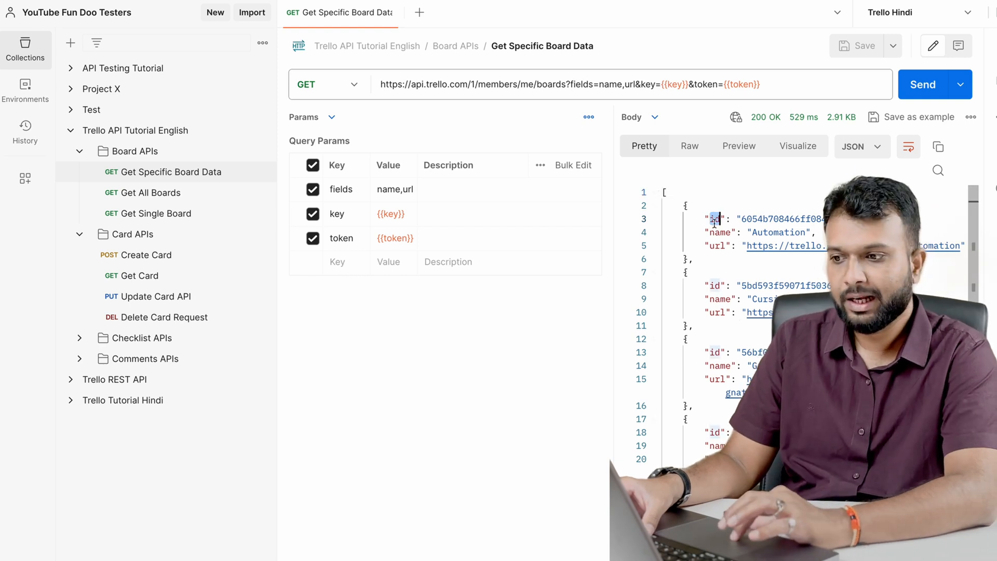
click(720, 232)
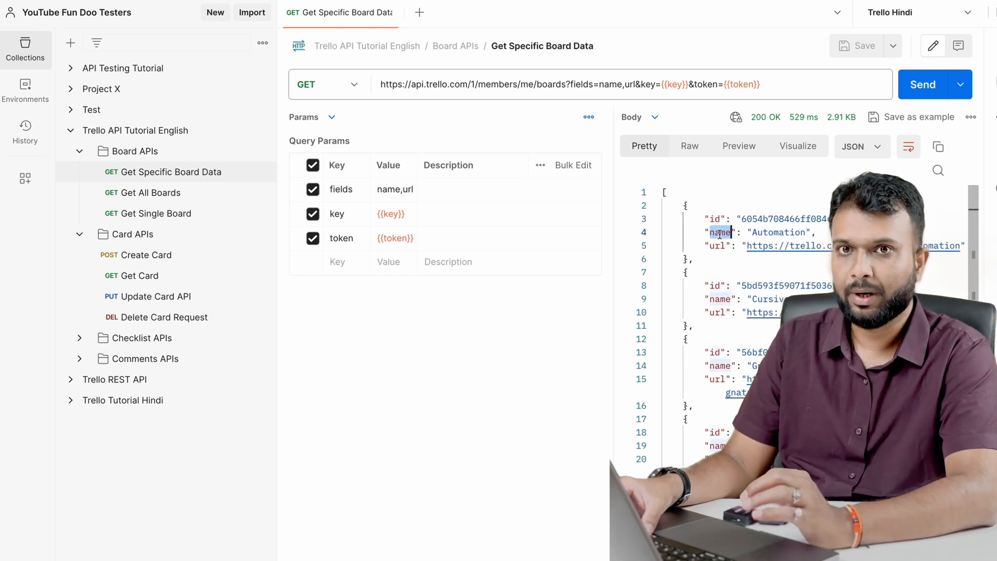
double_click(779, 219)
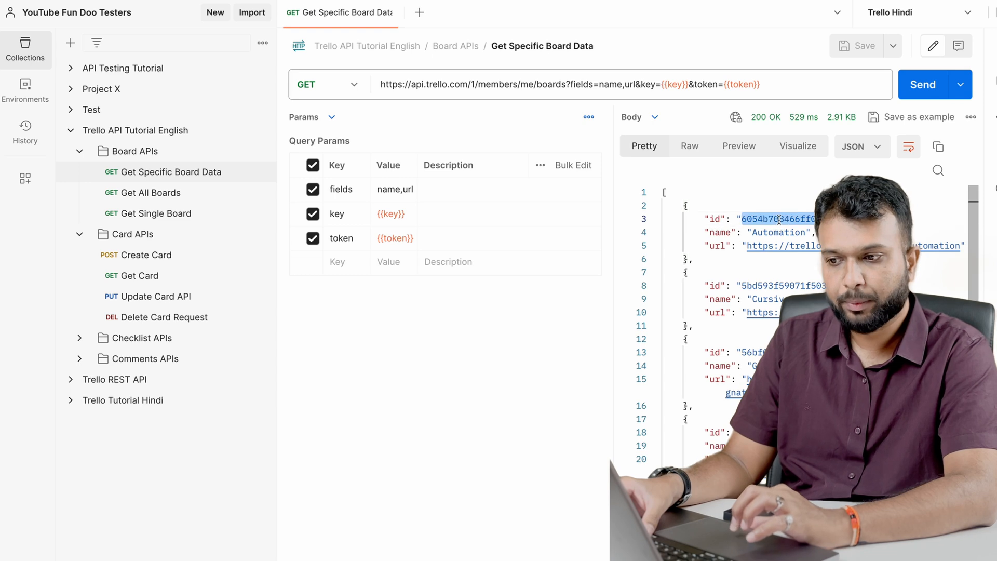
Replace the board ID in the Get Single Board URL with the Automation board's ID from the Get Specific Board Data response, and send it
click(158, 214)
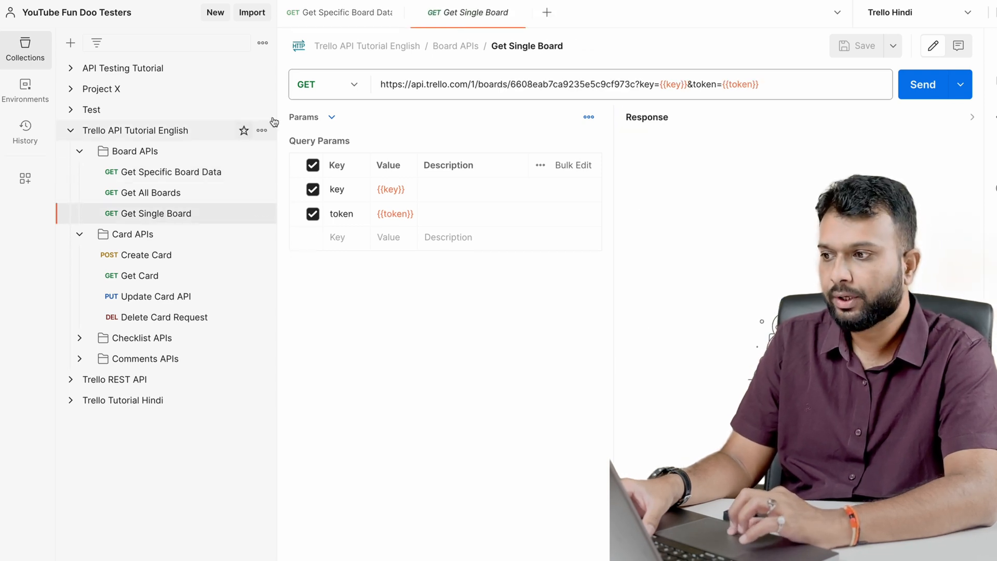
click(347, 12)
double_click(783, 211)
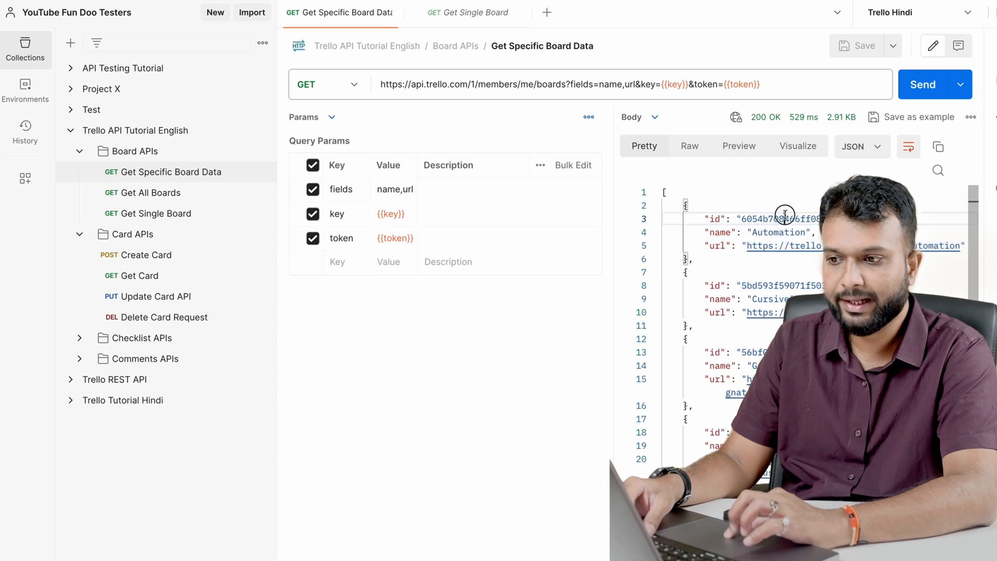
double_click(784, 217)
click(478, 13)
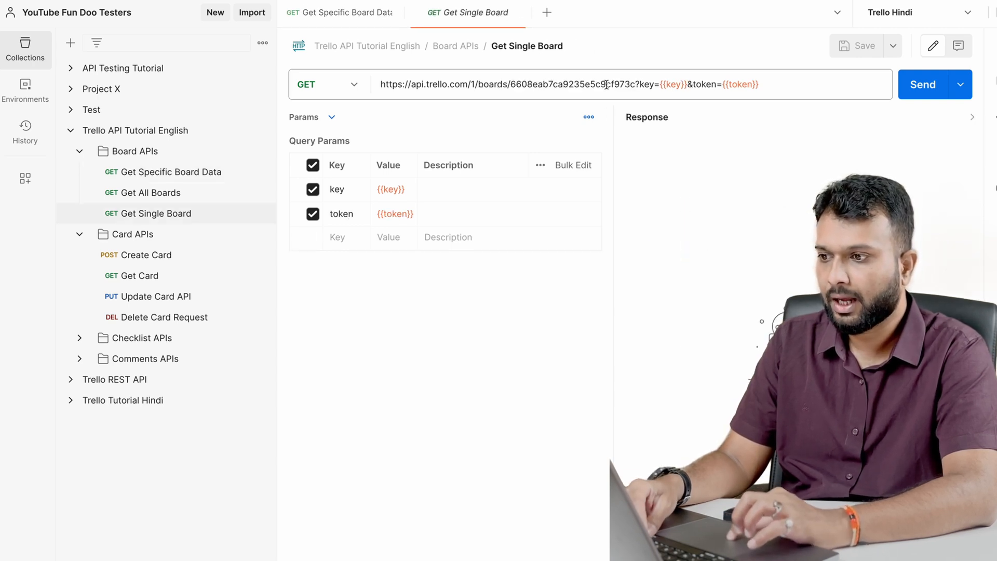
double_click(597, 84)
text(6054b708466ff084c3972504)
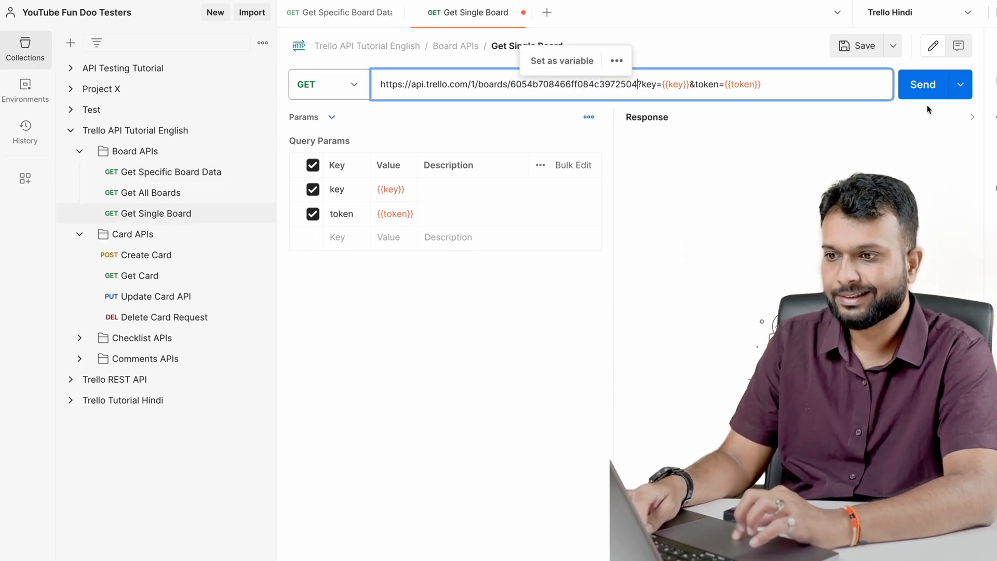
click(922, 84)
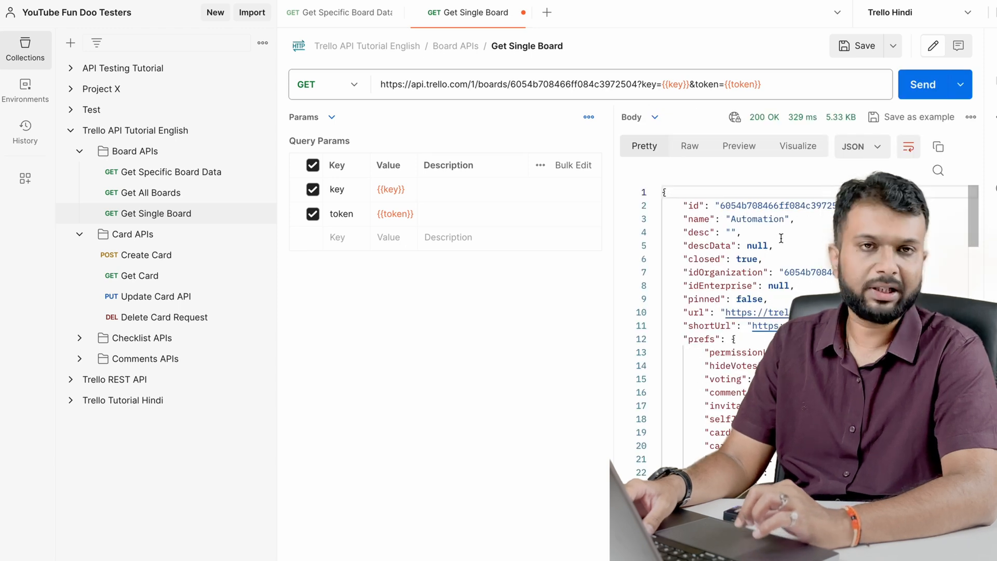
Compare the Automation board's id and name in the Get Specific Board Data response with the Get Single Board request
click(345, 23)
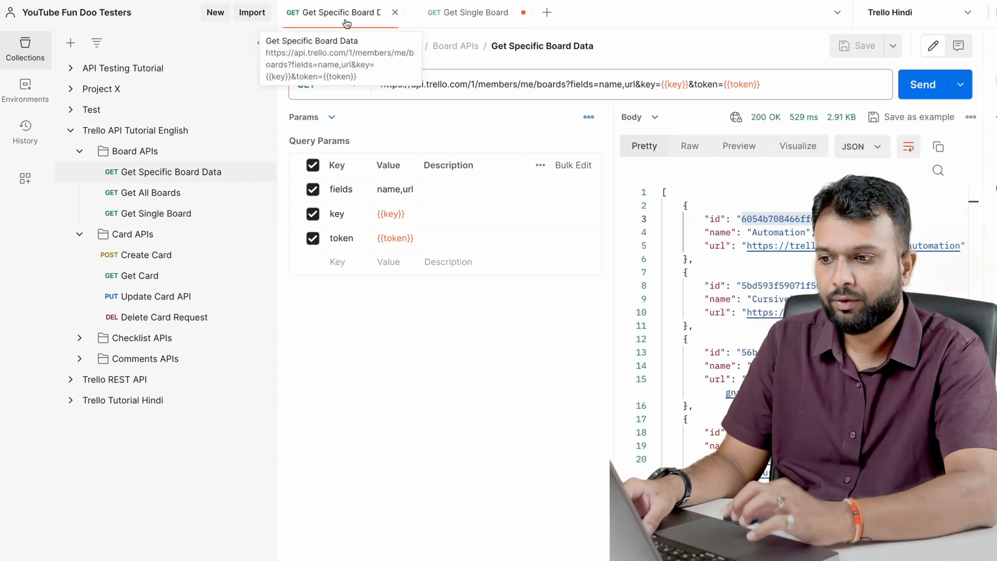
double_click(756, 220)
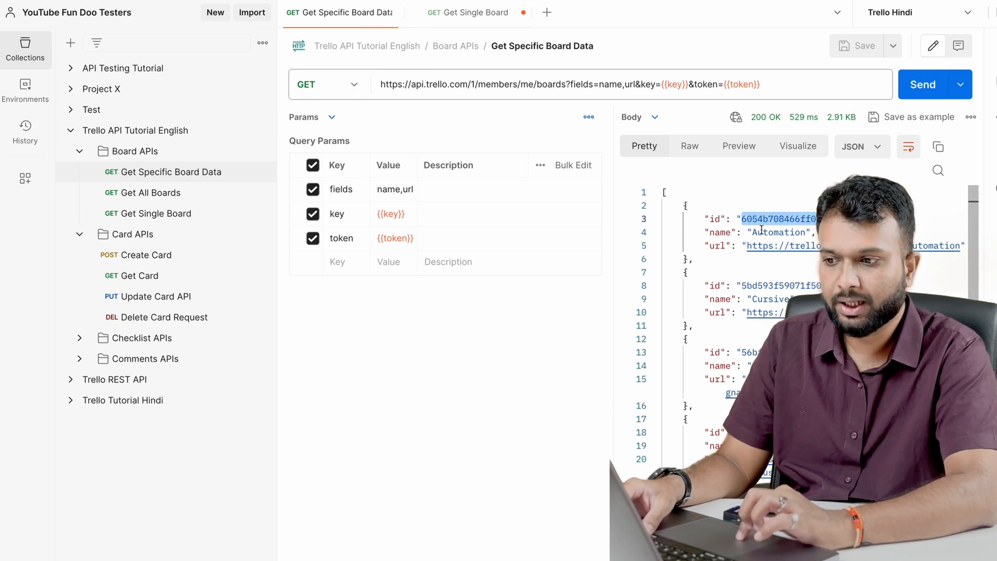
double_click(762, 232)
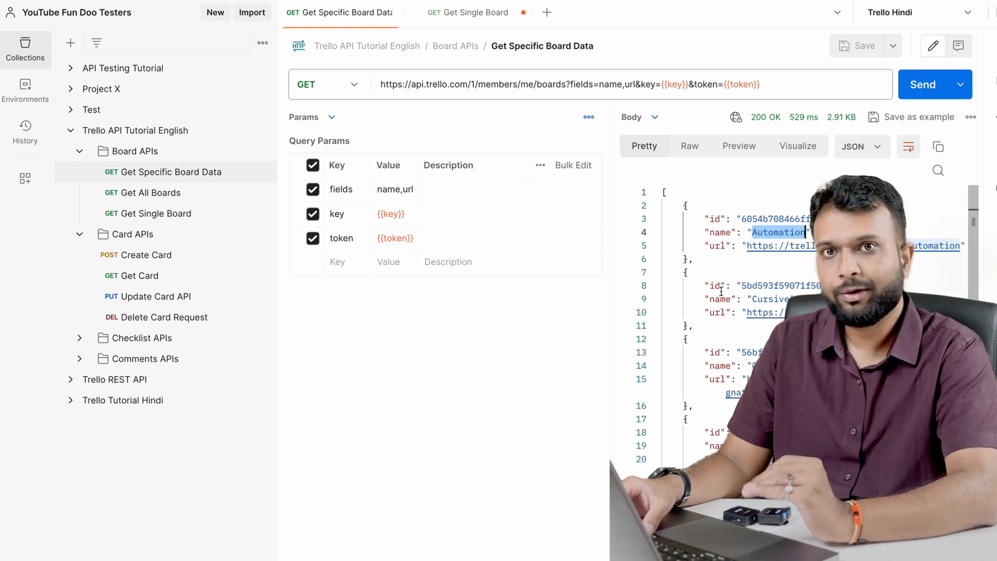
double_click(717, 218)
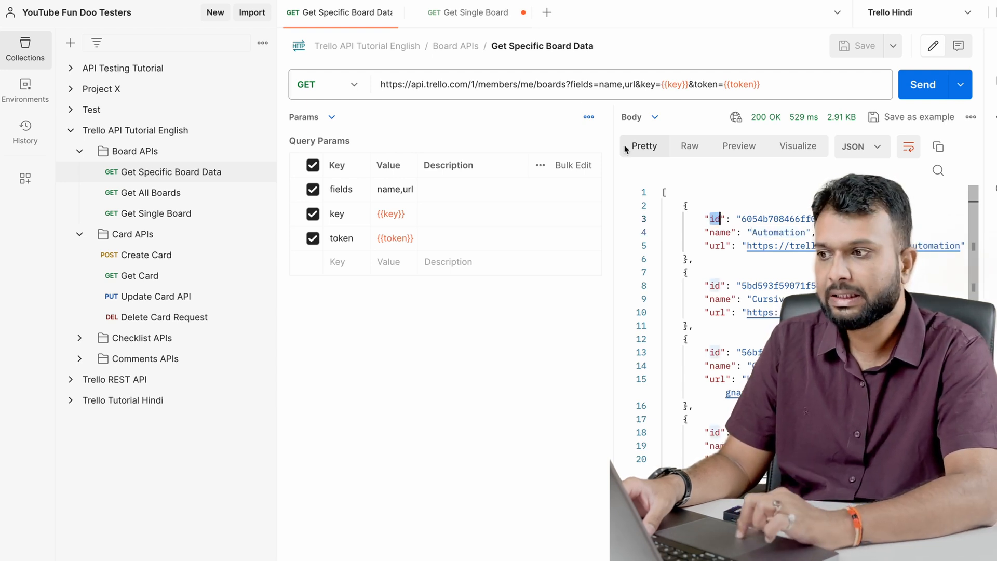
click(483, 12)
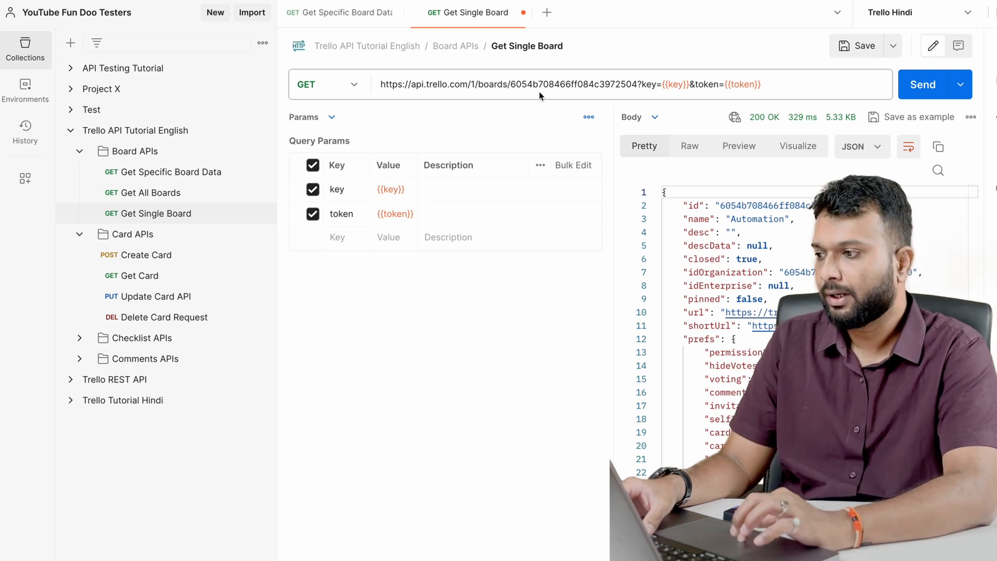
Review the variables defined on the Trello API Tutorial English collection
click(150, 138)
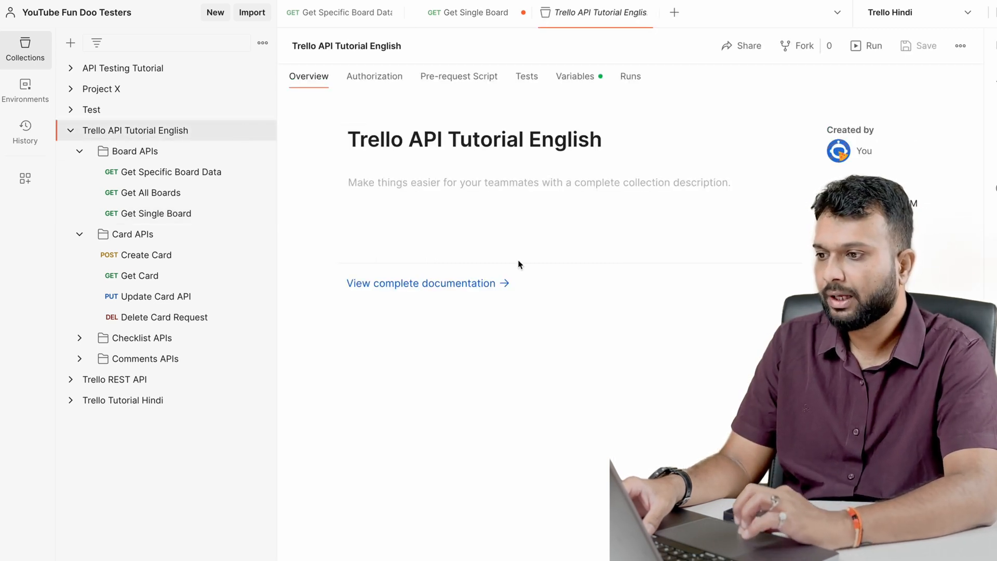
click(580, 73)
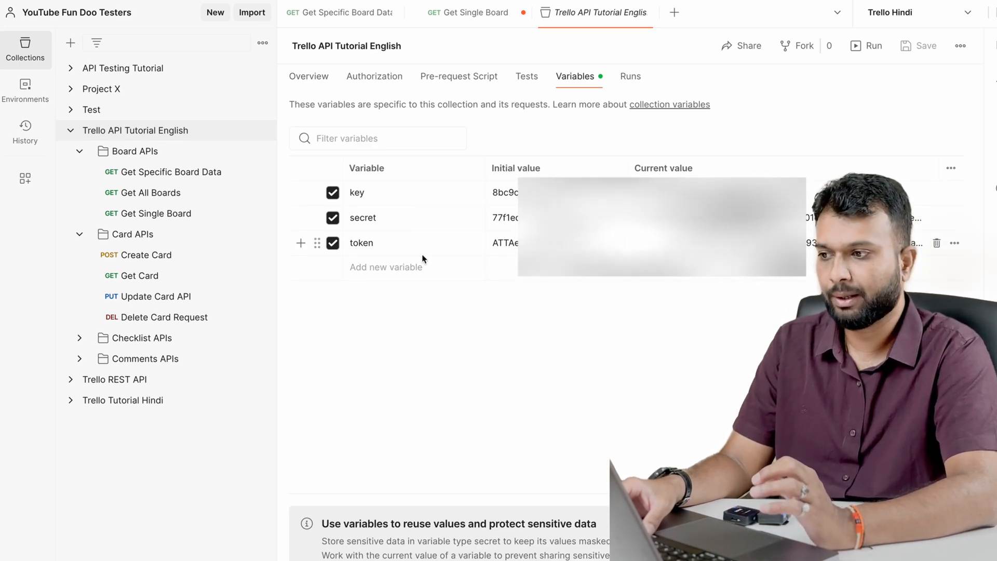
Create a new environment named Trello Env Eng
click(25, 88)
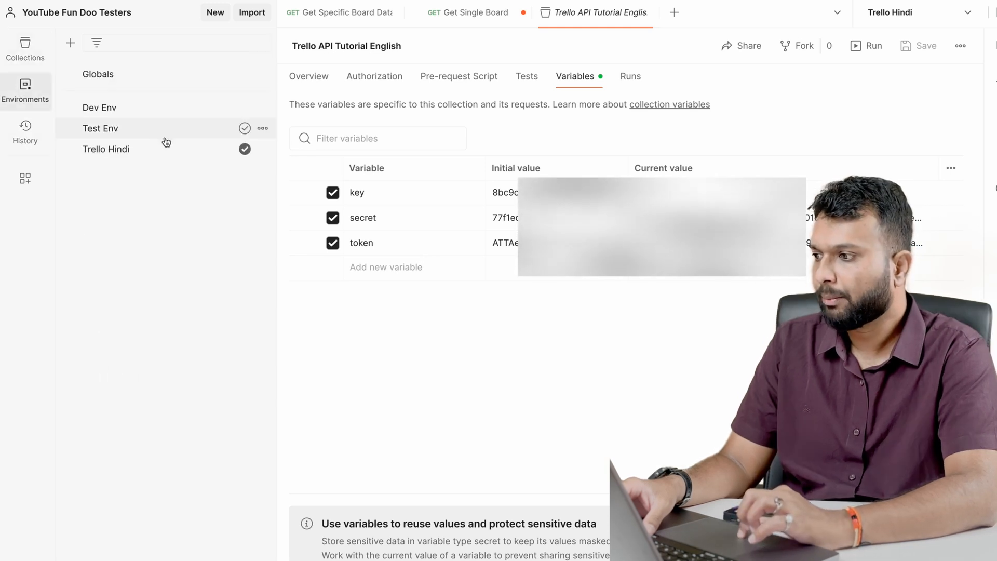
click(66, 44)
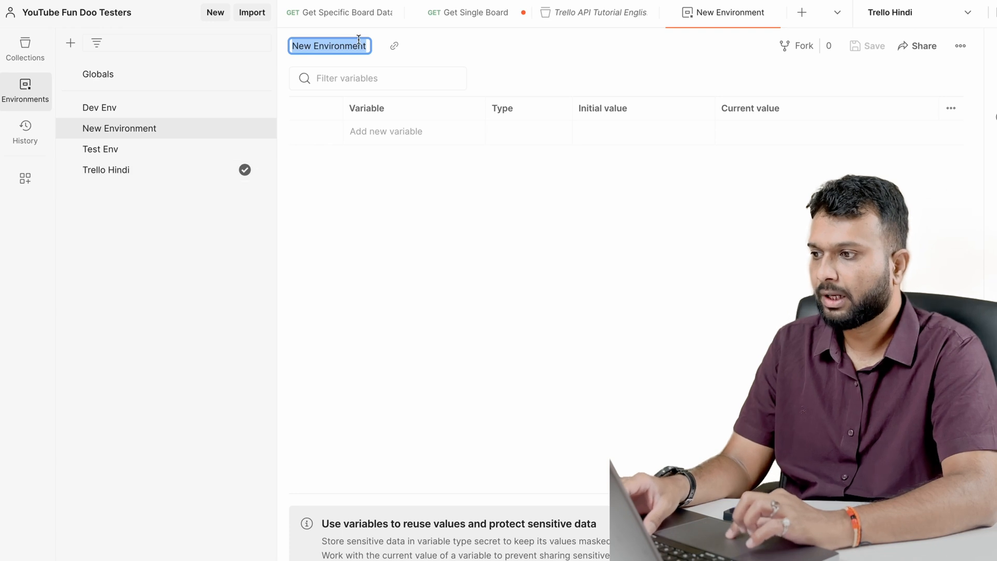
text(Trello Env Eng)
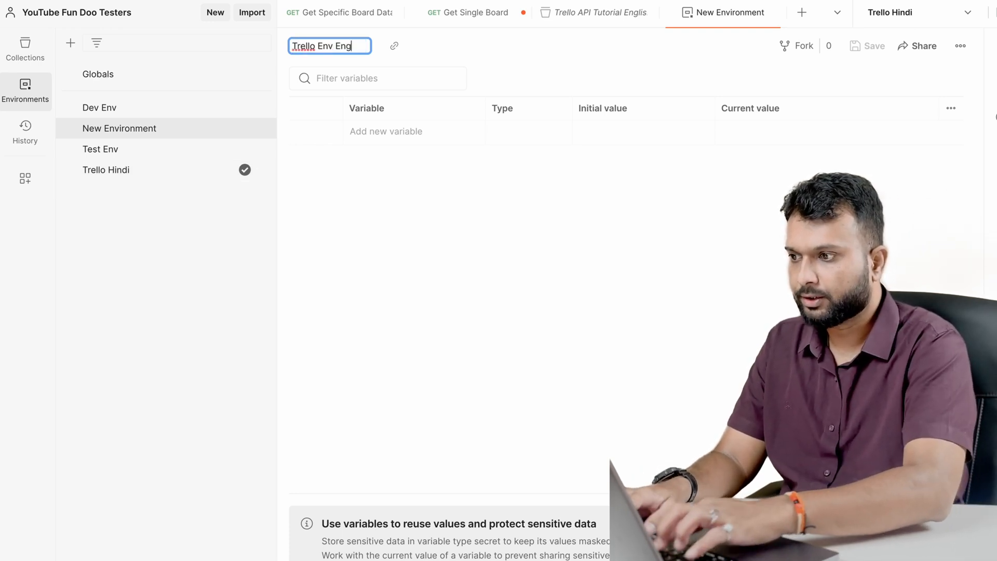
key(Return)
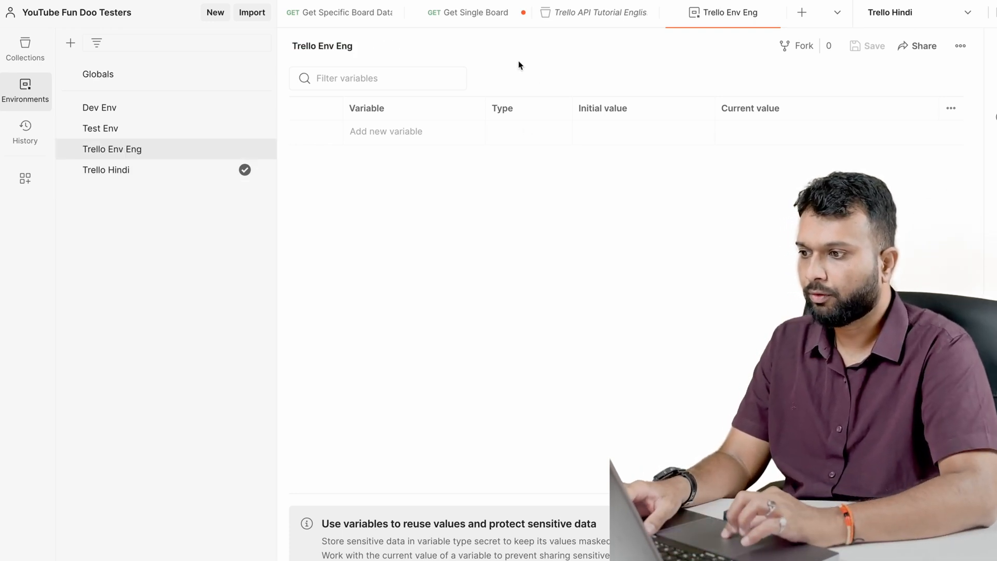
Add four variables named key, secret, token and url to the Trello Env Eng environment
click(399, 133)
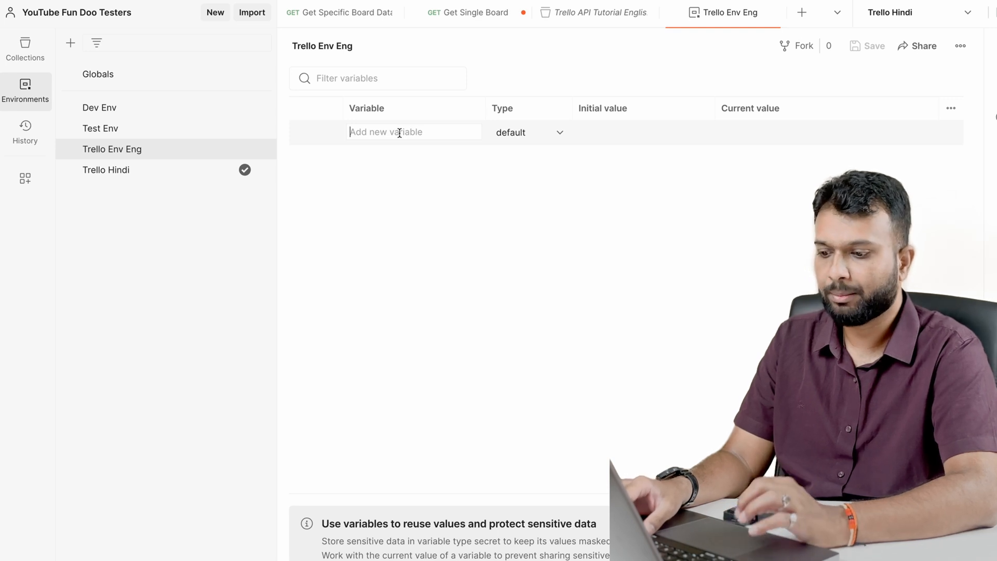
text(key)
click(414, 157)
text(secret)
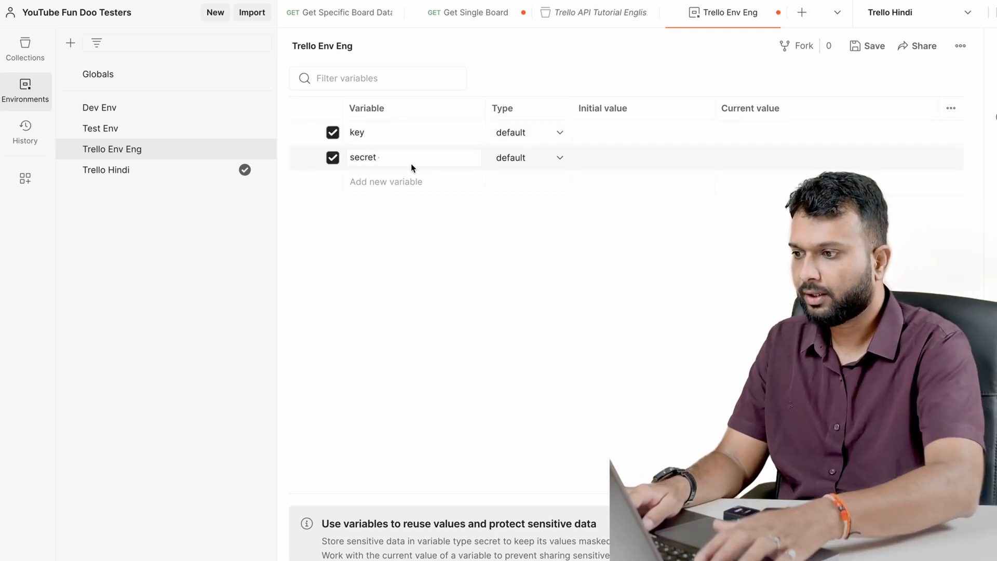
click(398, 181)
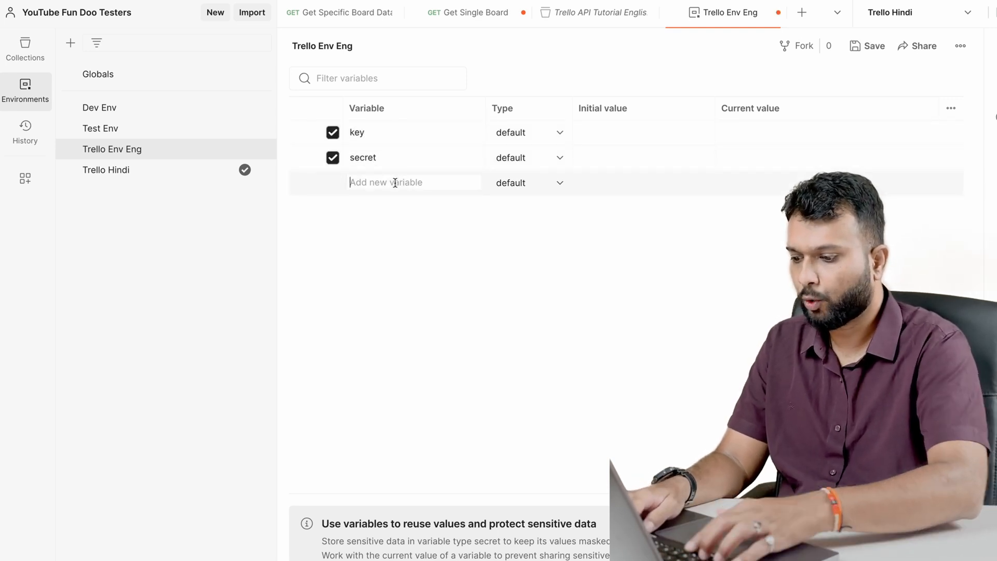
text(token)
click(390, 206)
text(url)
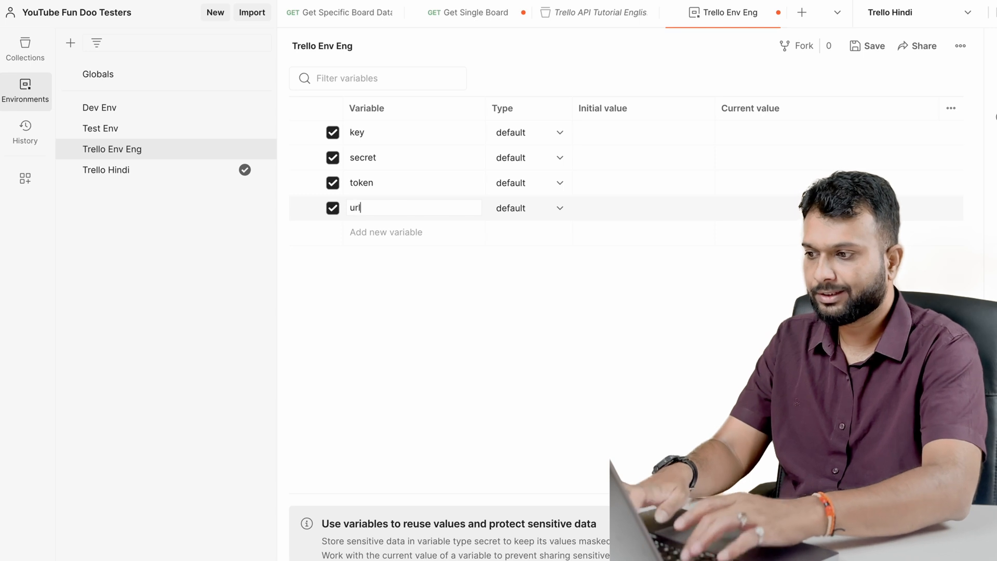
click(467, 12)
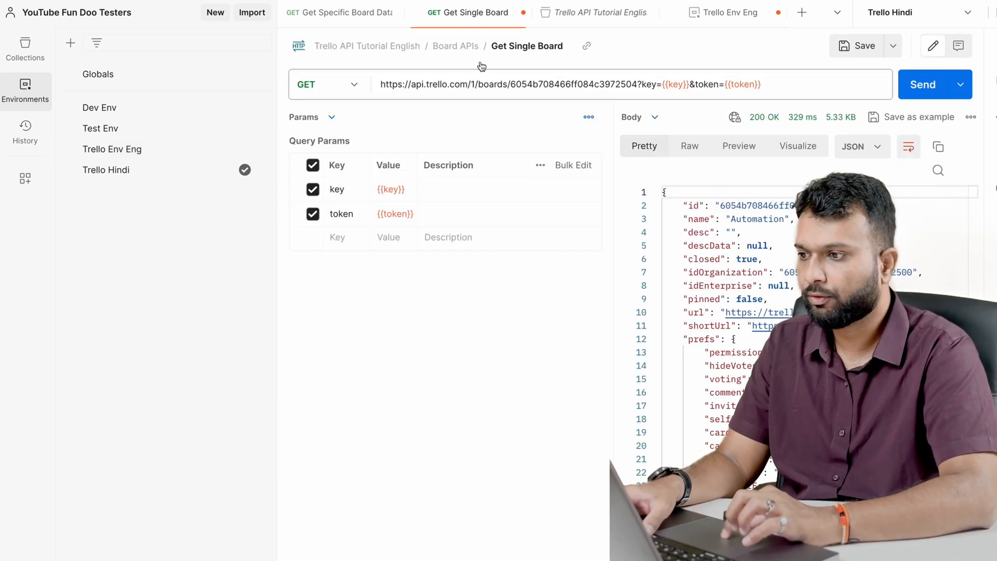
drag(467, 85, 373, 84)
key(ctrl+c)
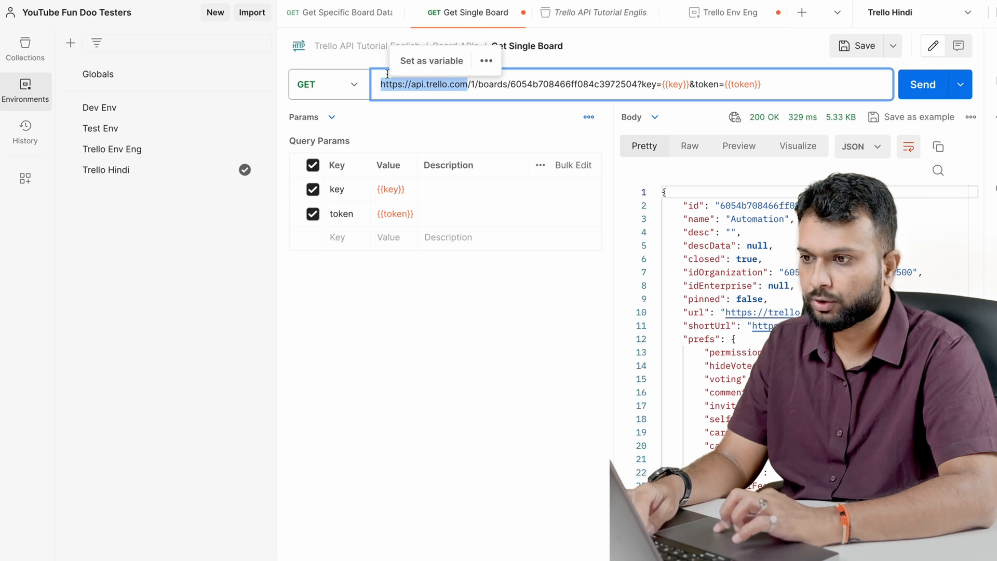
click(719, 18)
click(588, 207)
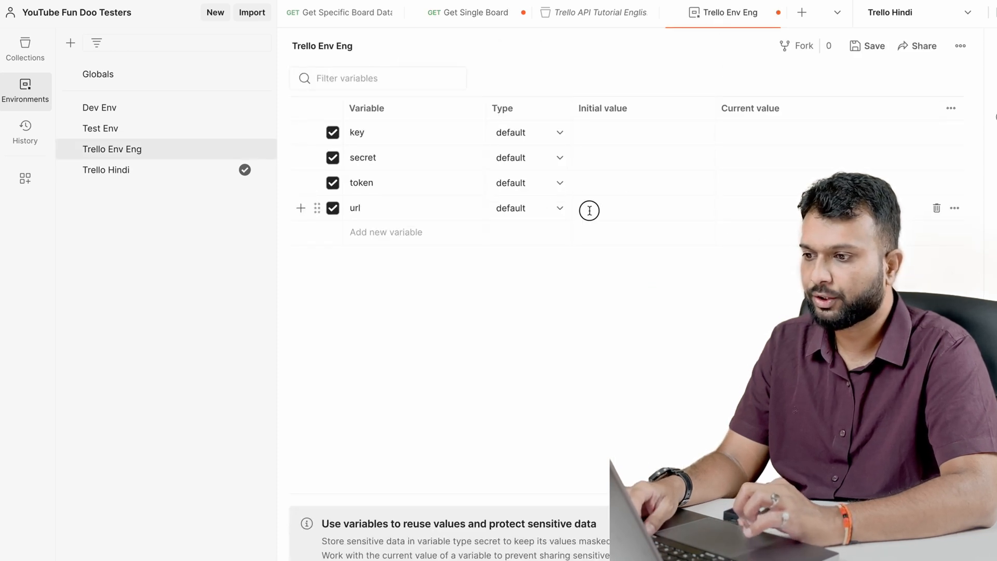
key(ctrl+v)
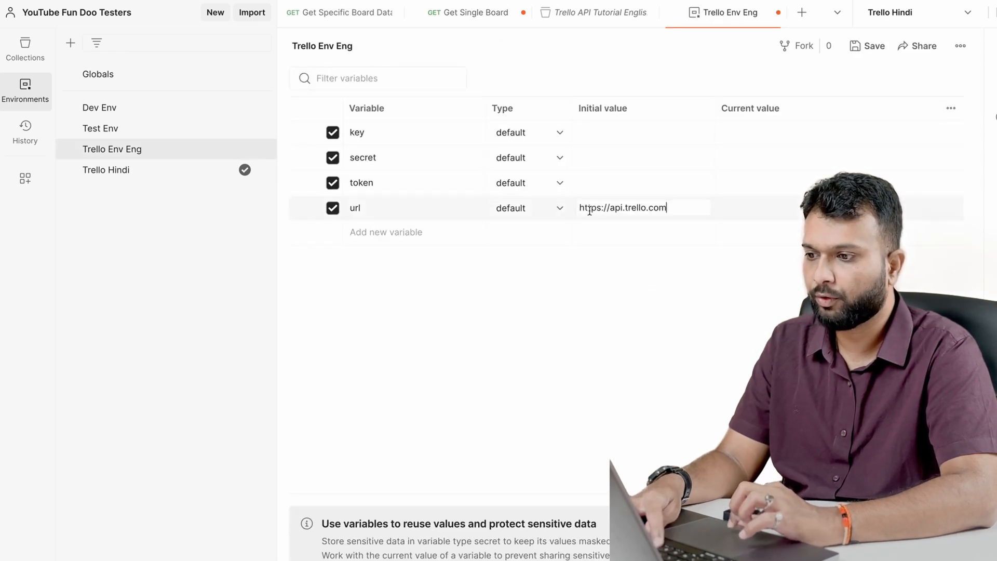
Replace the base address in the Get Single Board request URL with the environment variable {{url}}
click(447, 13)
drag(467, 85, 376, 85)
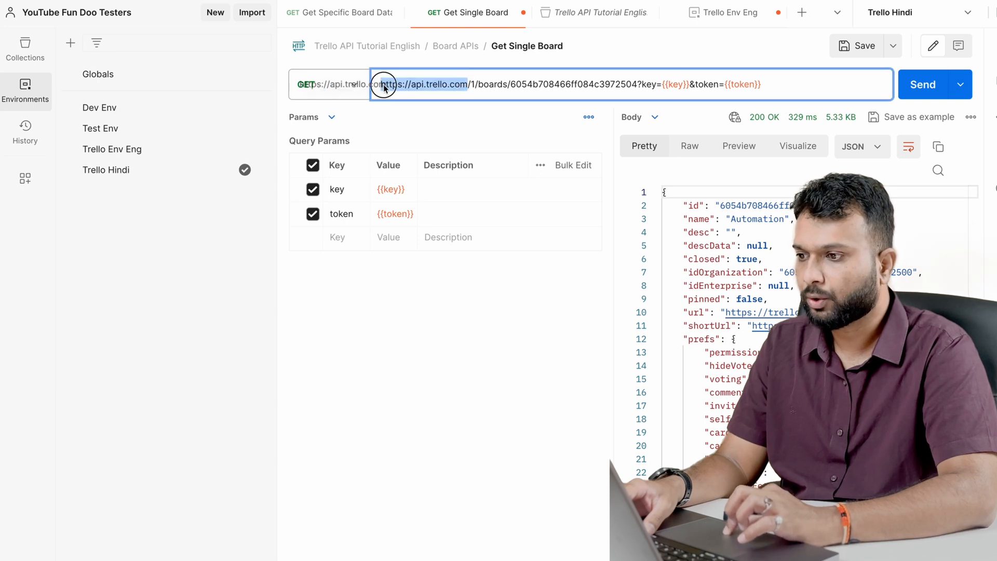
key(BackSpace)
text({{)
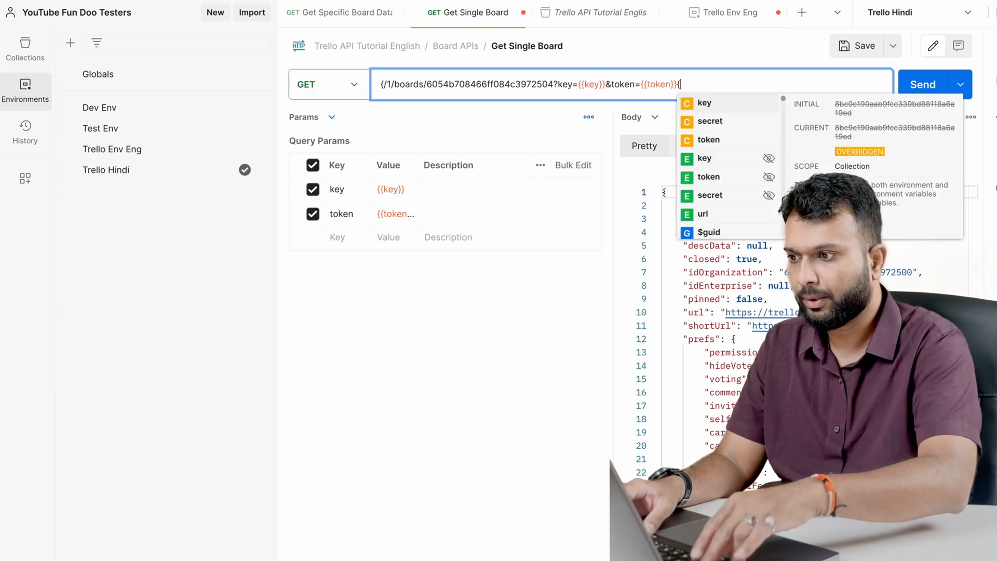
click(709, 214)
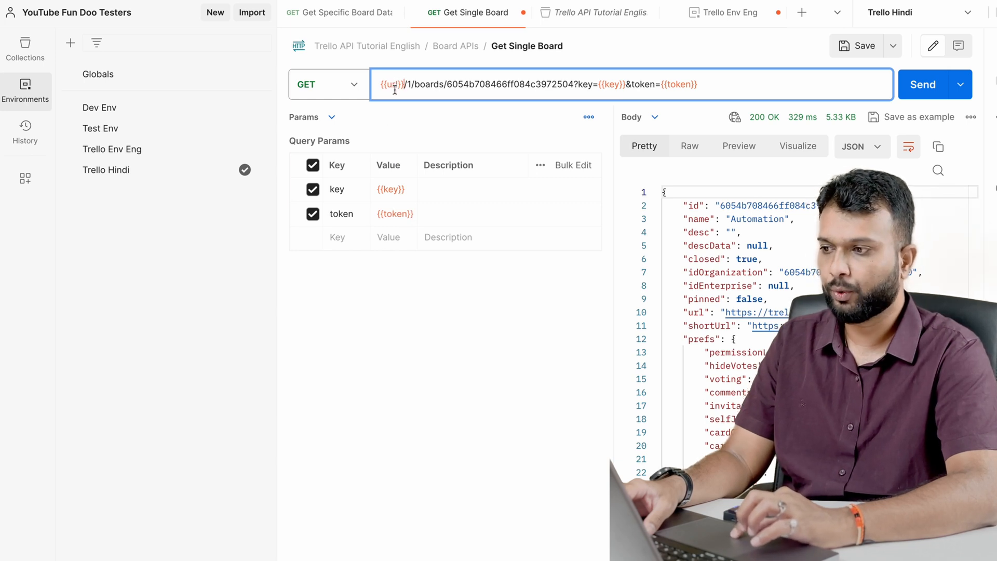
click(446, 411)
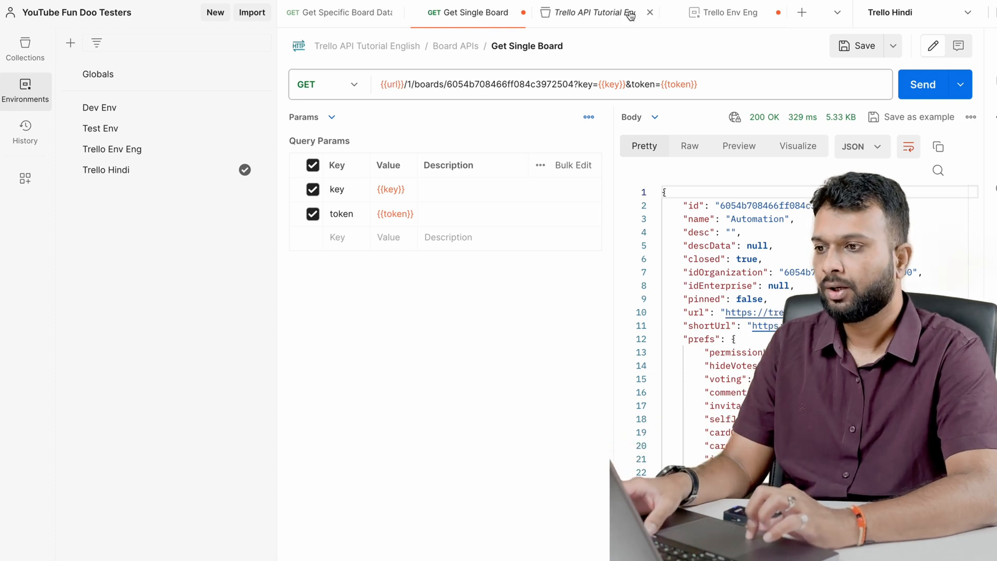
Check the variables of the Trello API Tutorial English collection again and close the collection
click(590, 21)
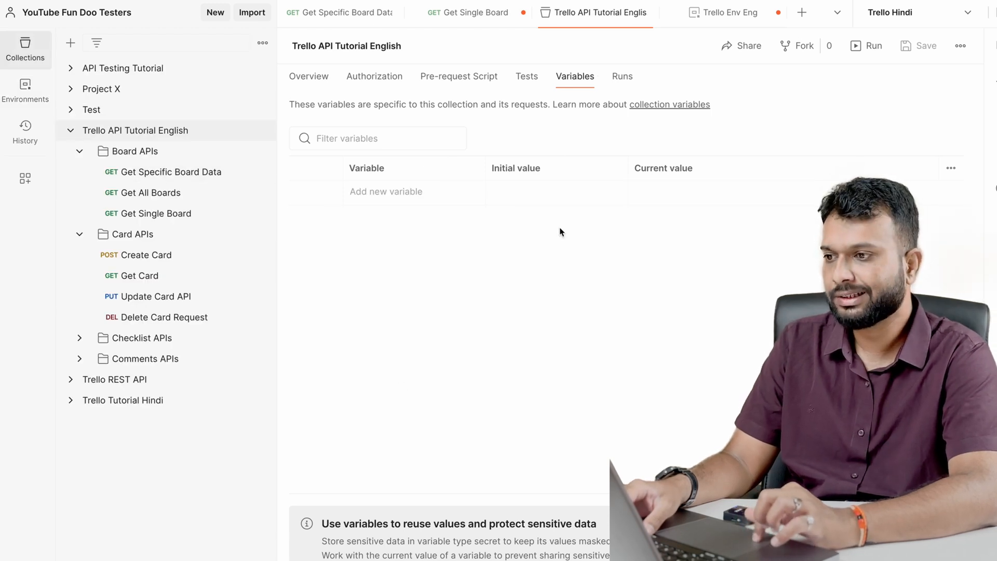
click(172, 133)
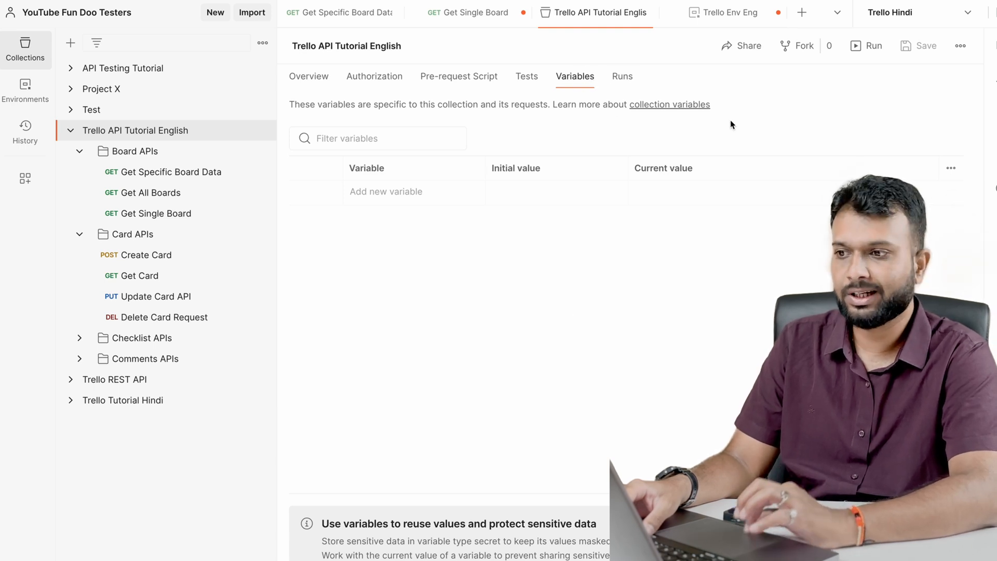
click(649, 13)
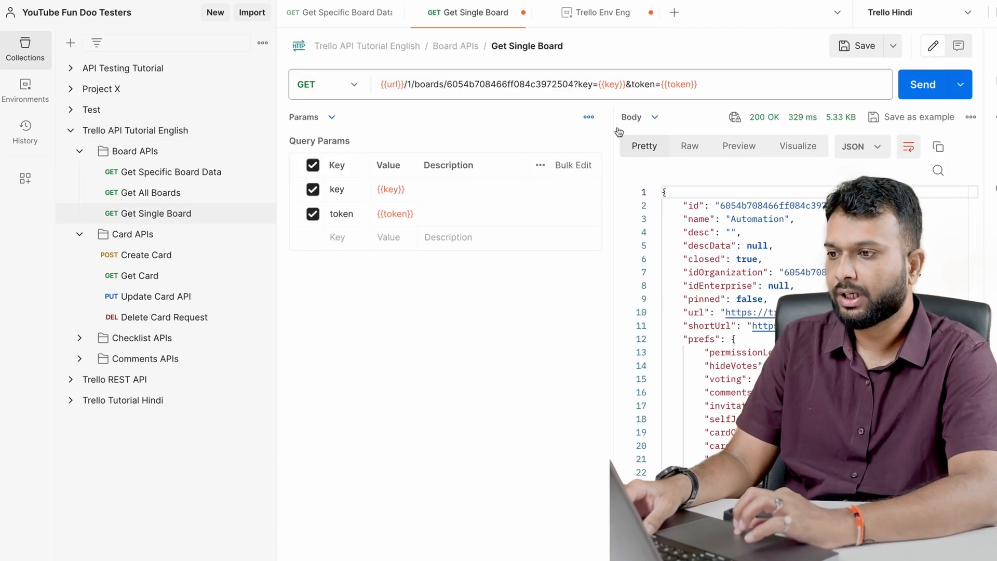
Close the Trello Env Eng environment, saving its variable changes
click(605, 20)
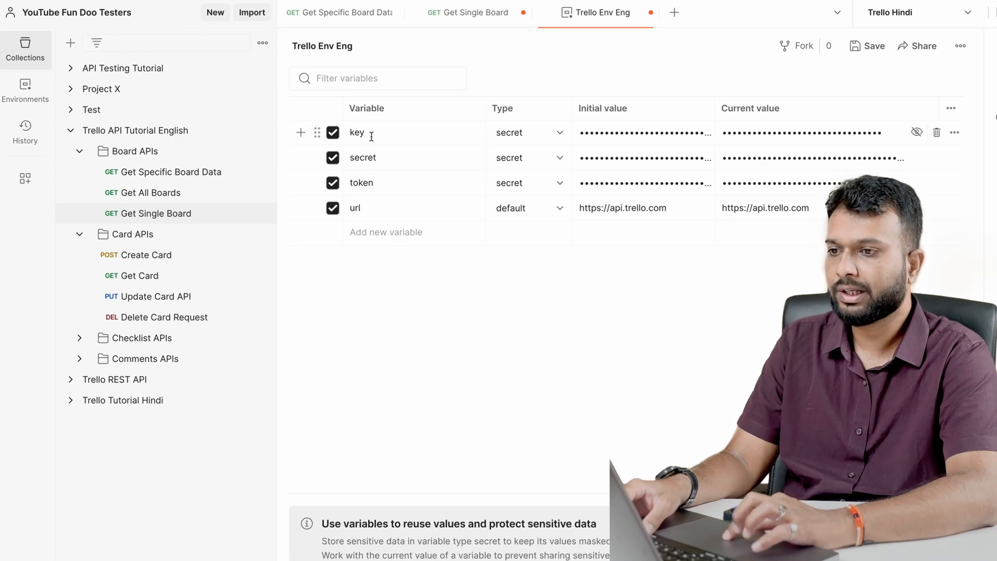
click(650, 13)
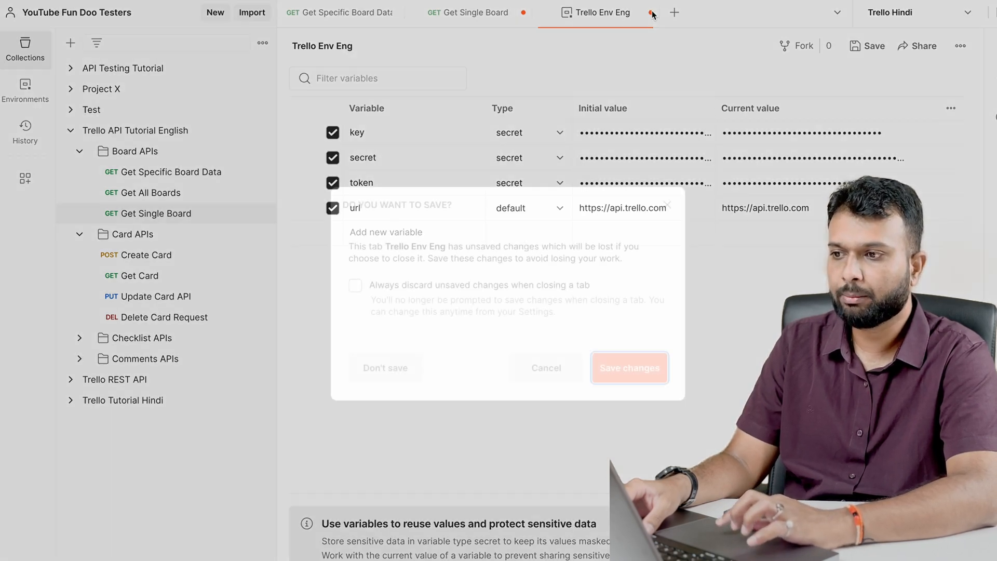
click(626, 370)
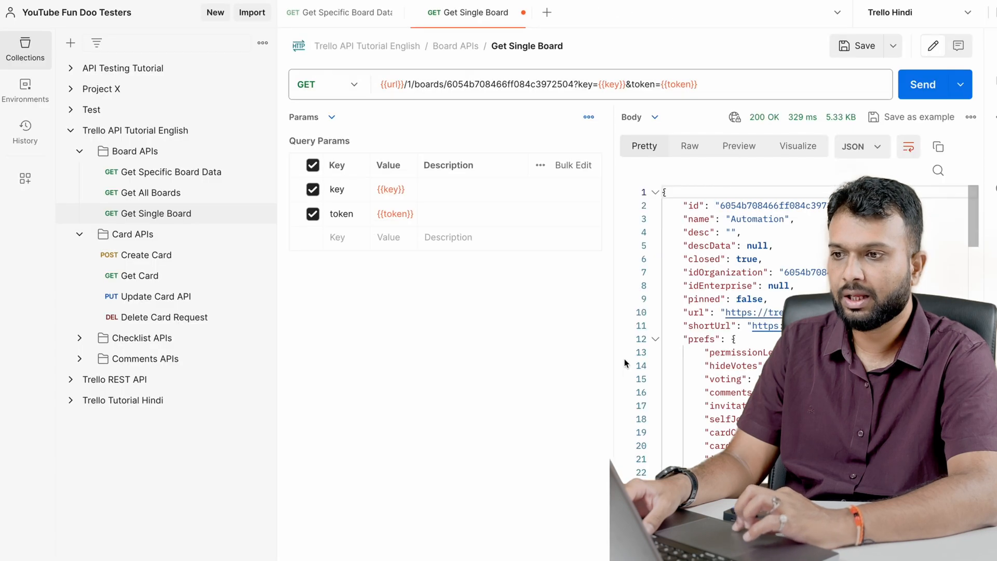
Make Trello Env Eng the active environment and inspect the url and key variables in the Get Single Board URL
click(935, 15)
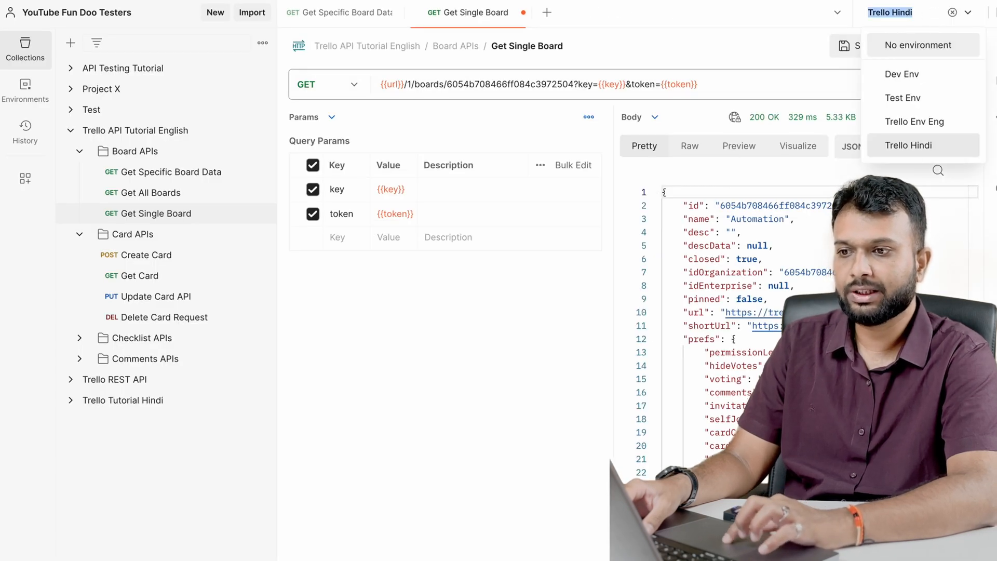
click(951, 128)
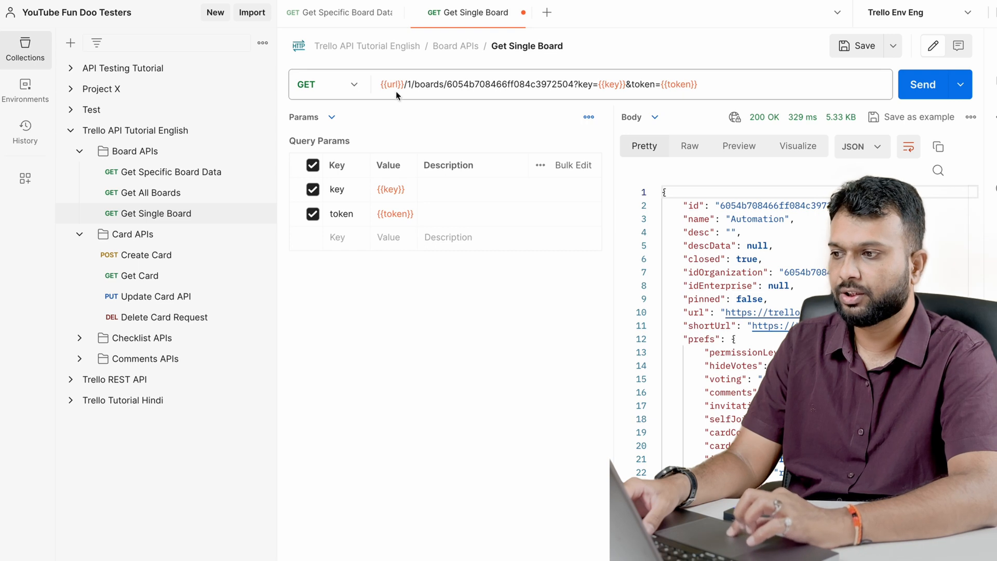
mouse_move(395, 82)
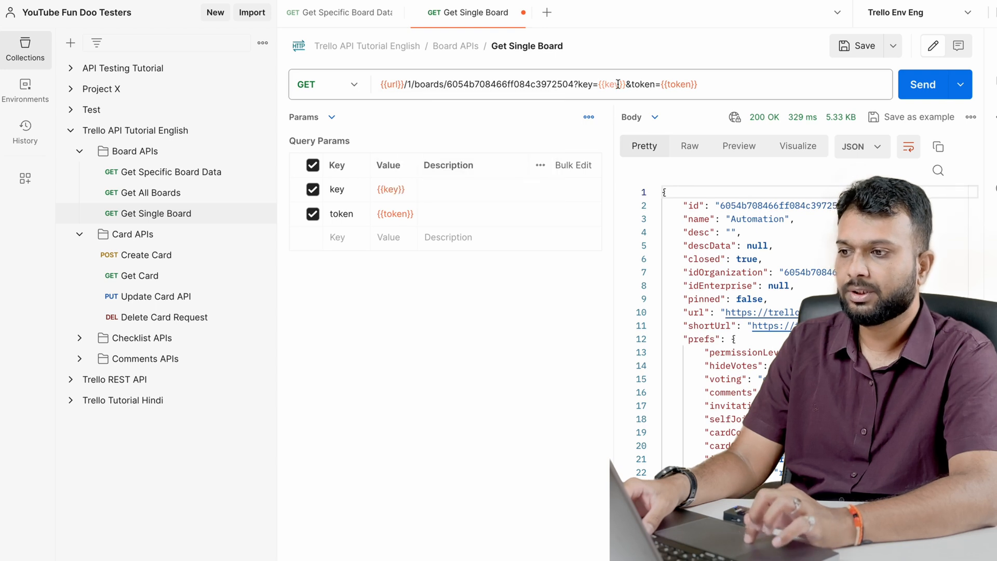
mouse_move(618, 84)
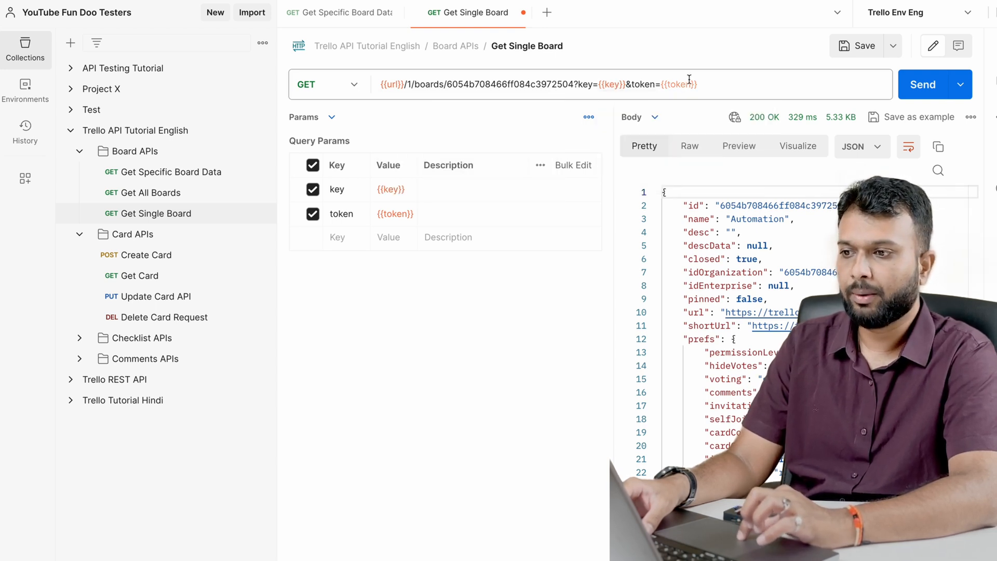
Deselect the active environment and inspect how the key variable resolves in the Get Single Board request without one
click(906, 12)
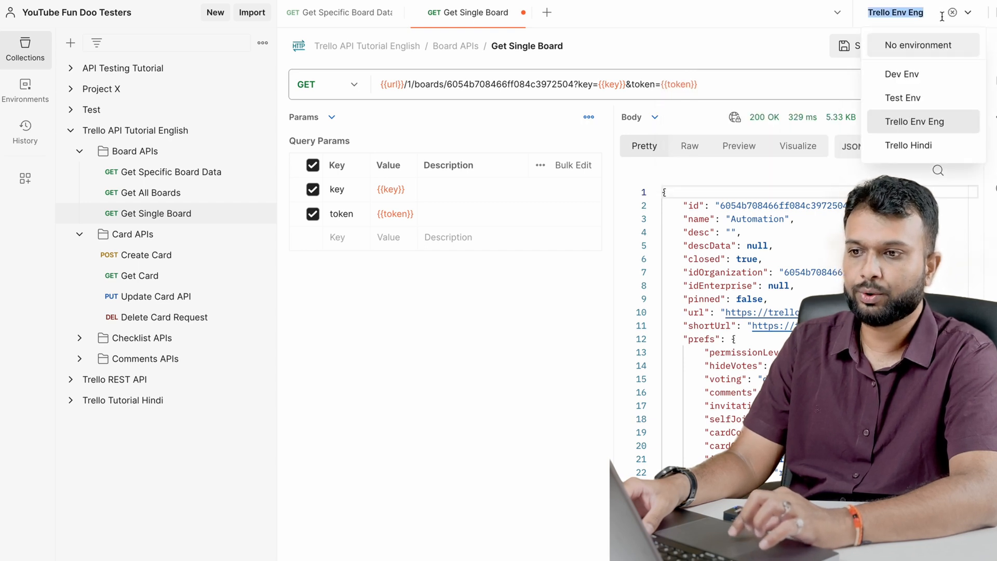
click(913, 47)
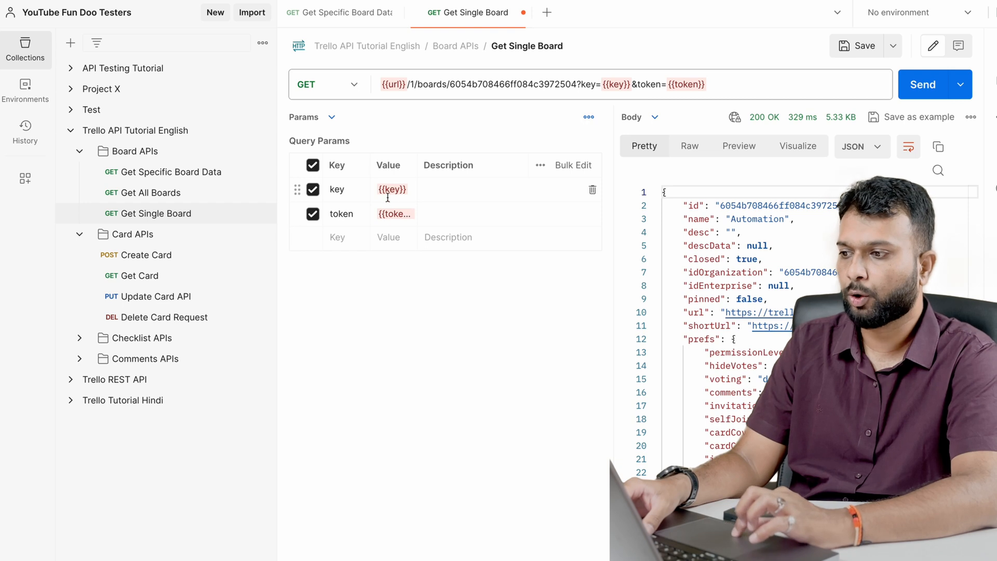
mouse_move(391, 191)
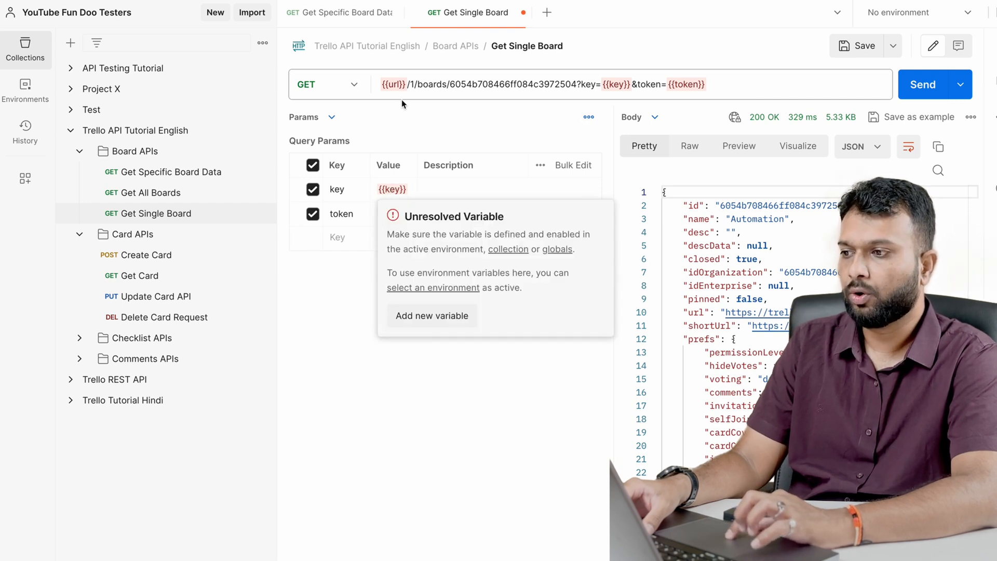
mouse_move(620, 88)
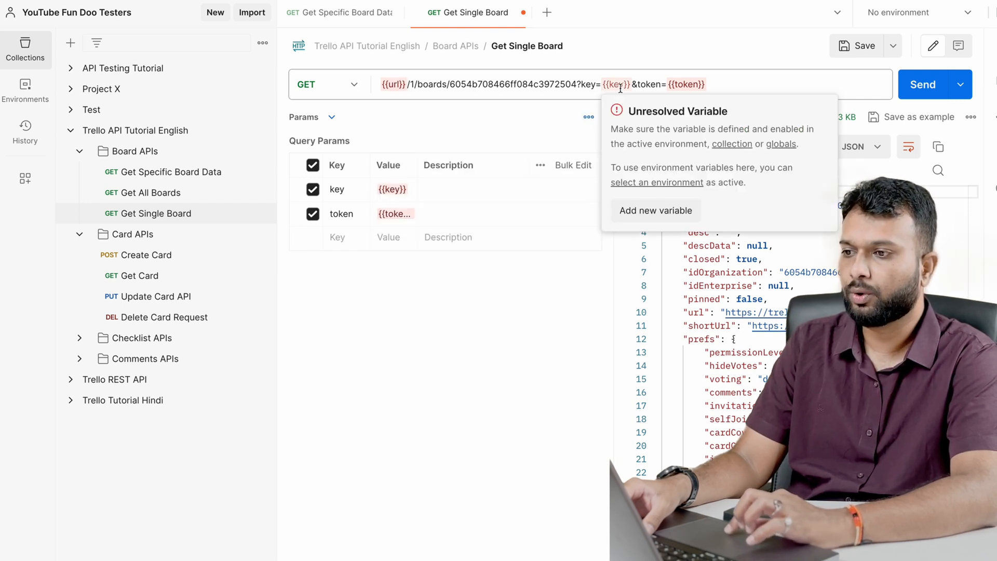
Switch the active environment to Trello Hindi and back to Trello Env Eng, and inspect the key variable in the request URL
click(898, 12)
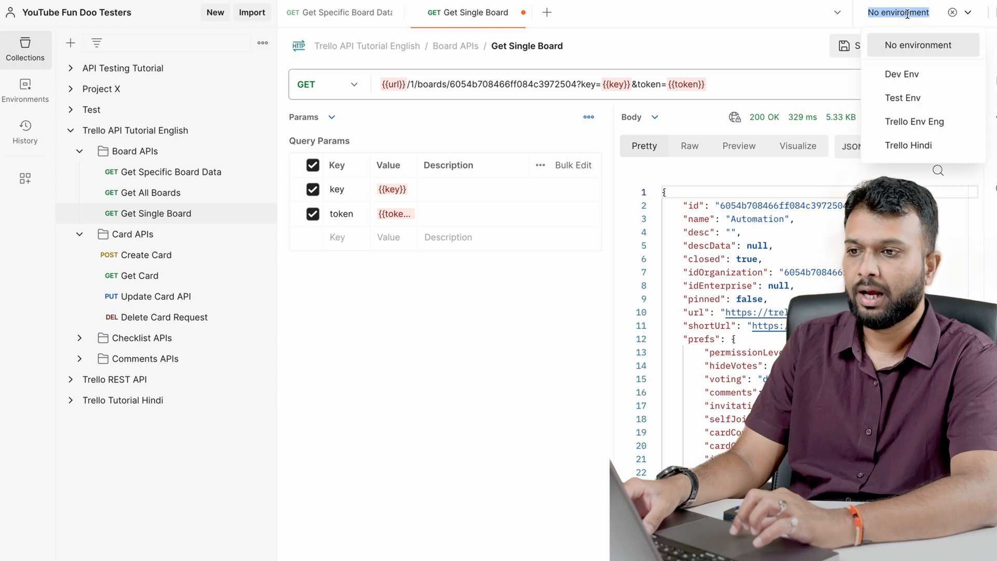
click(904, 146)
click(904, 12)
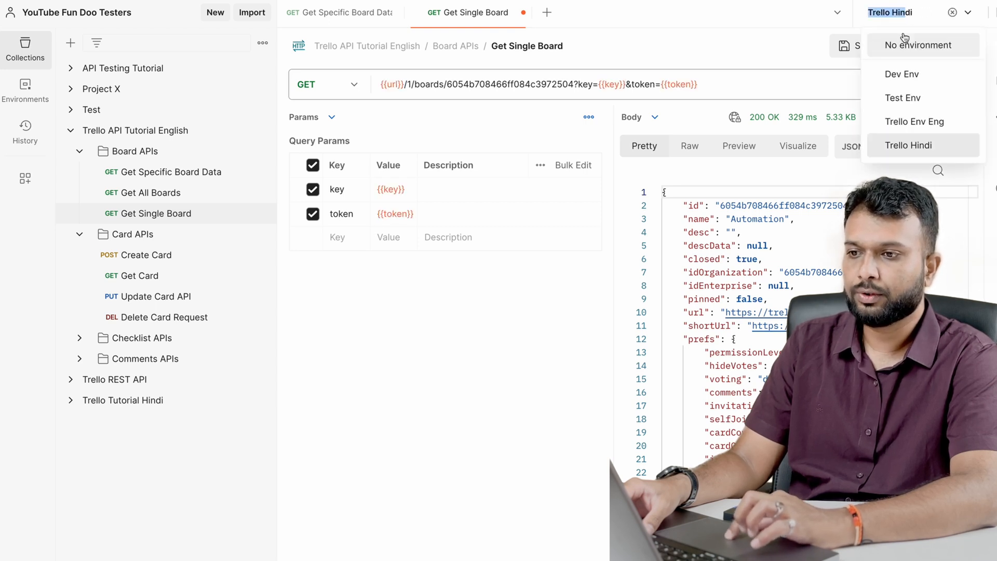
click(908, 125)
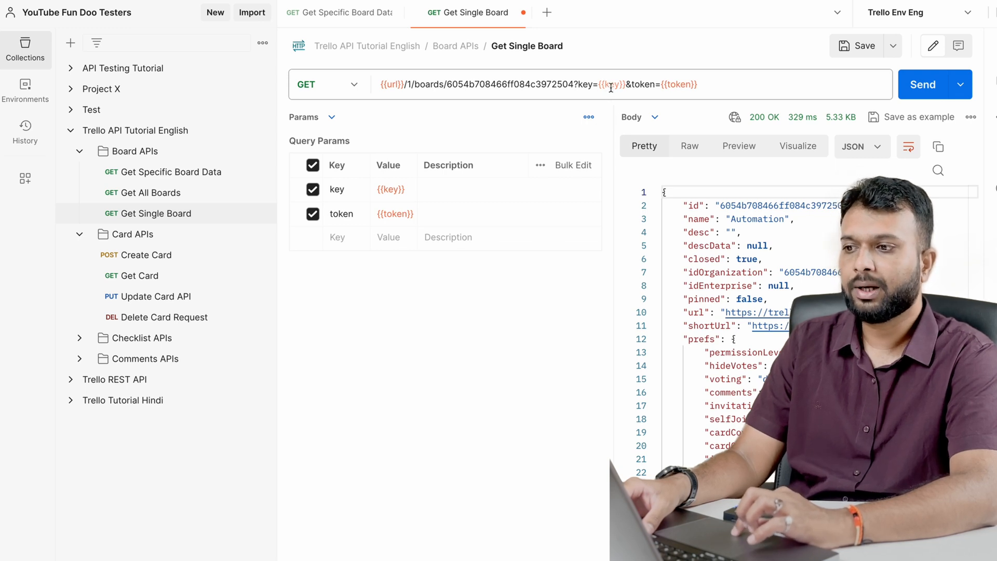
mouse_move(610, 87)
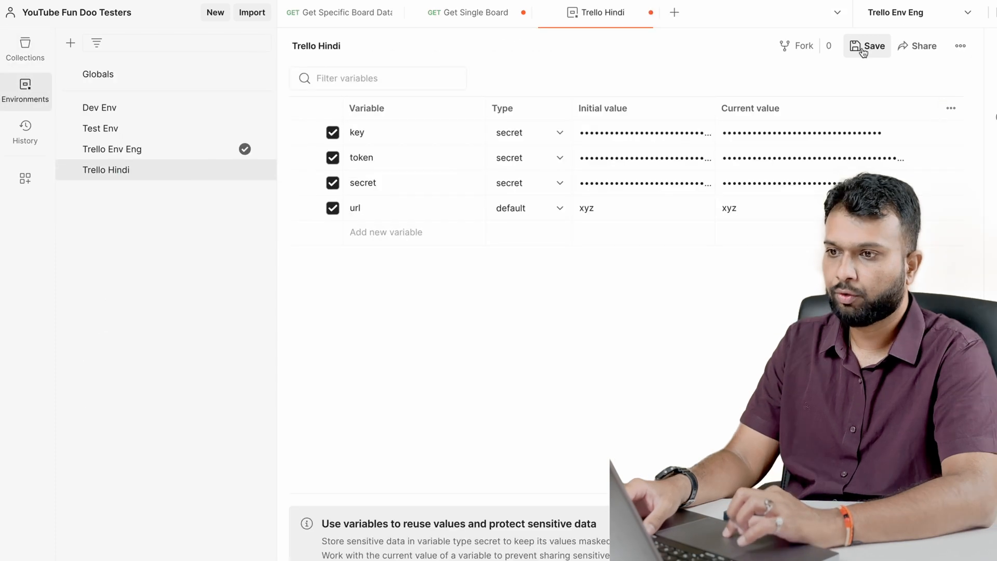
Save the Trello Hindi environment and inspect the url variable in Get Single Board while Trello Env Eng is active
click(864, 46)
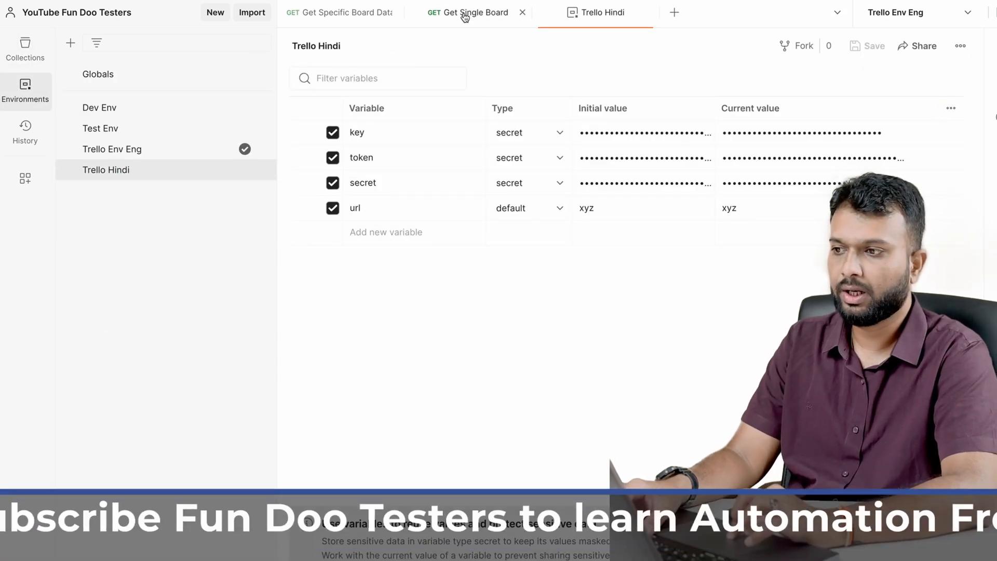
click(467, 12)
click(898, 7)
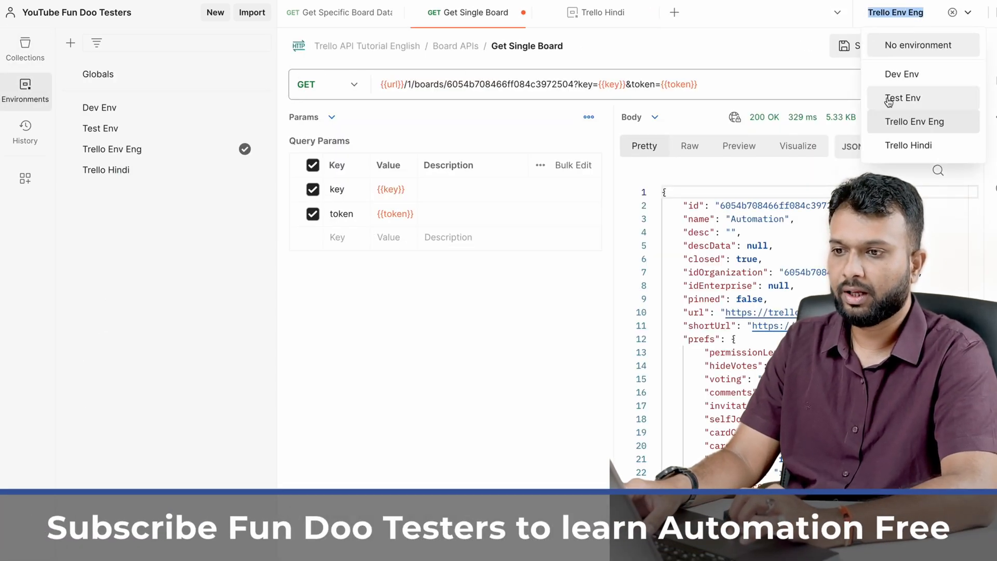
click(777, 54)
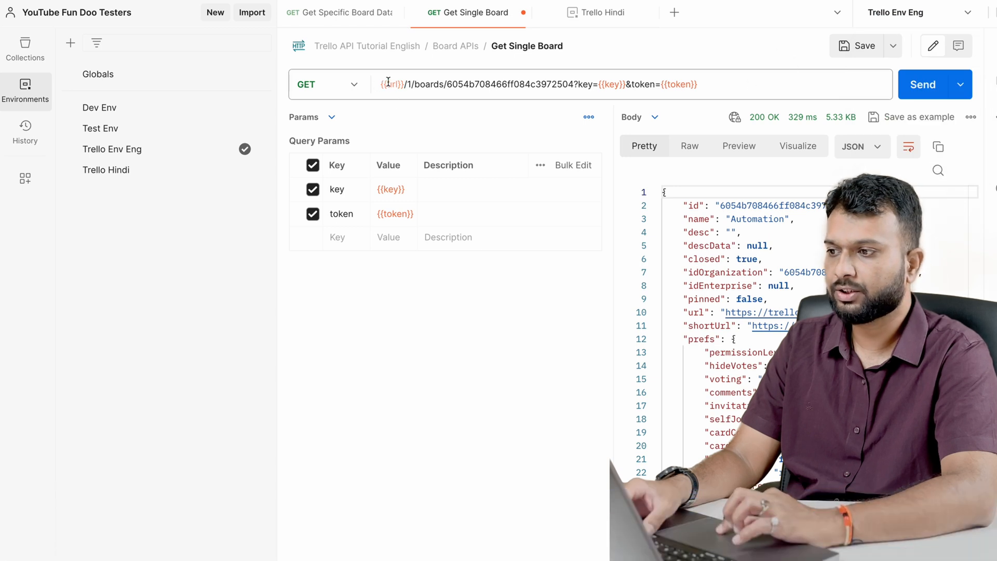
mouse_move(388, 81)
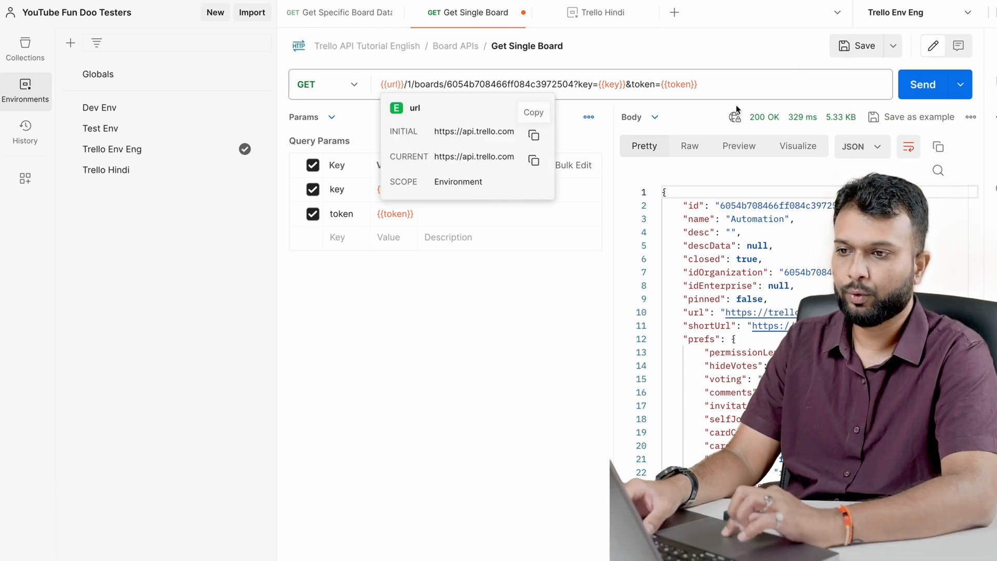
Switch the active environment to Trello Hindi and inspect the url variable's value in the Get Single Board request
click(896, 12)
click(910, 144)
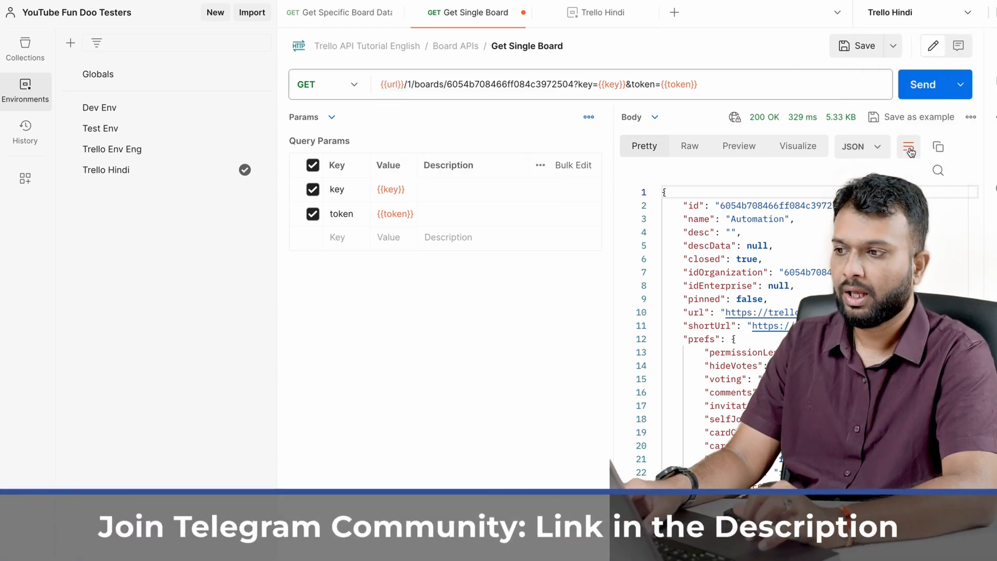
mouse_move(393, 85)
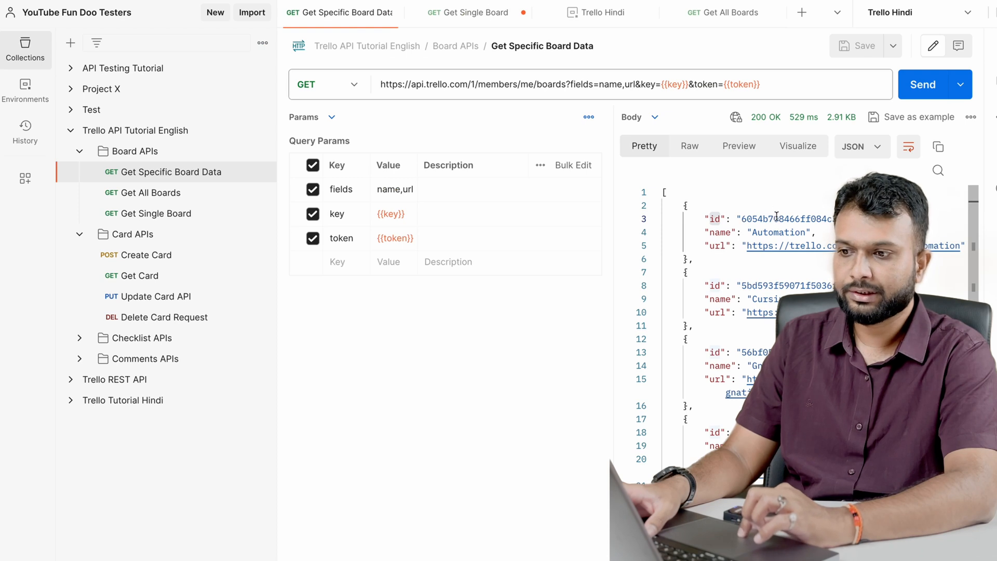
Select the hard-coded board ID in the Get Single Board request URL
double_click(774, 219)
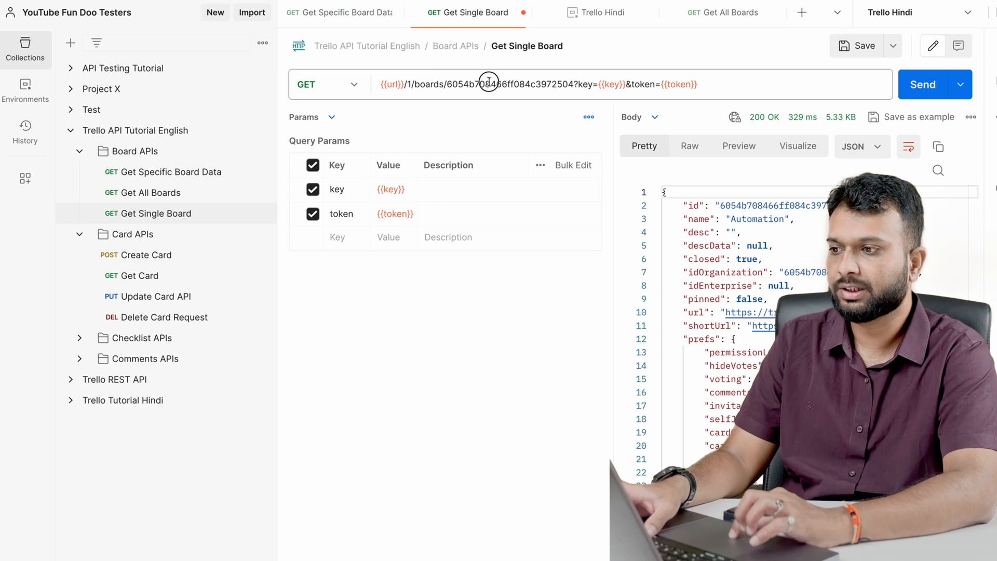
double_click(489, 83)
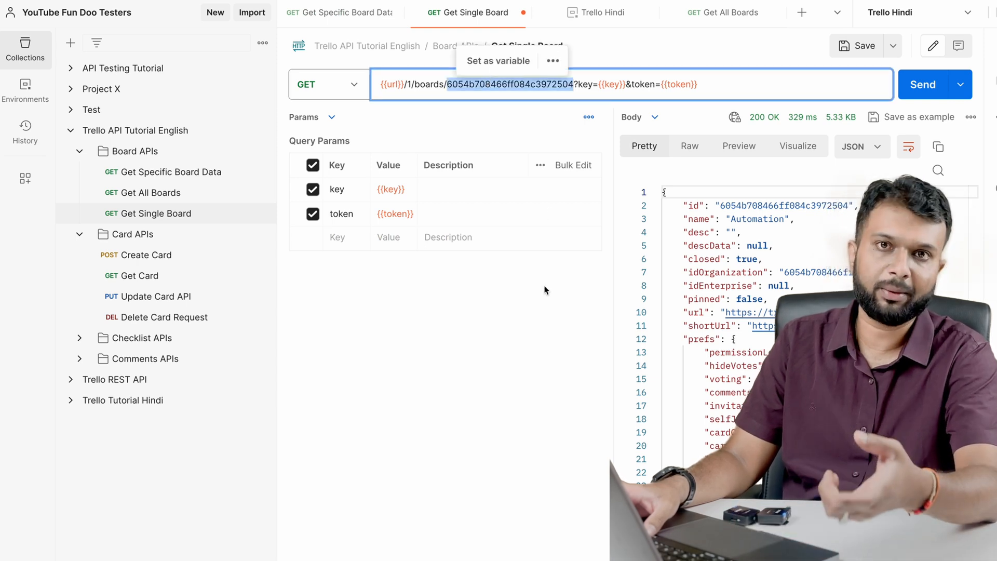